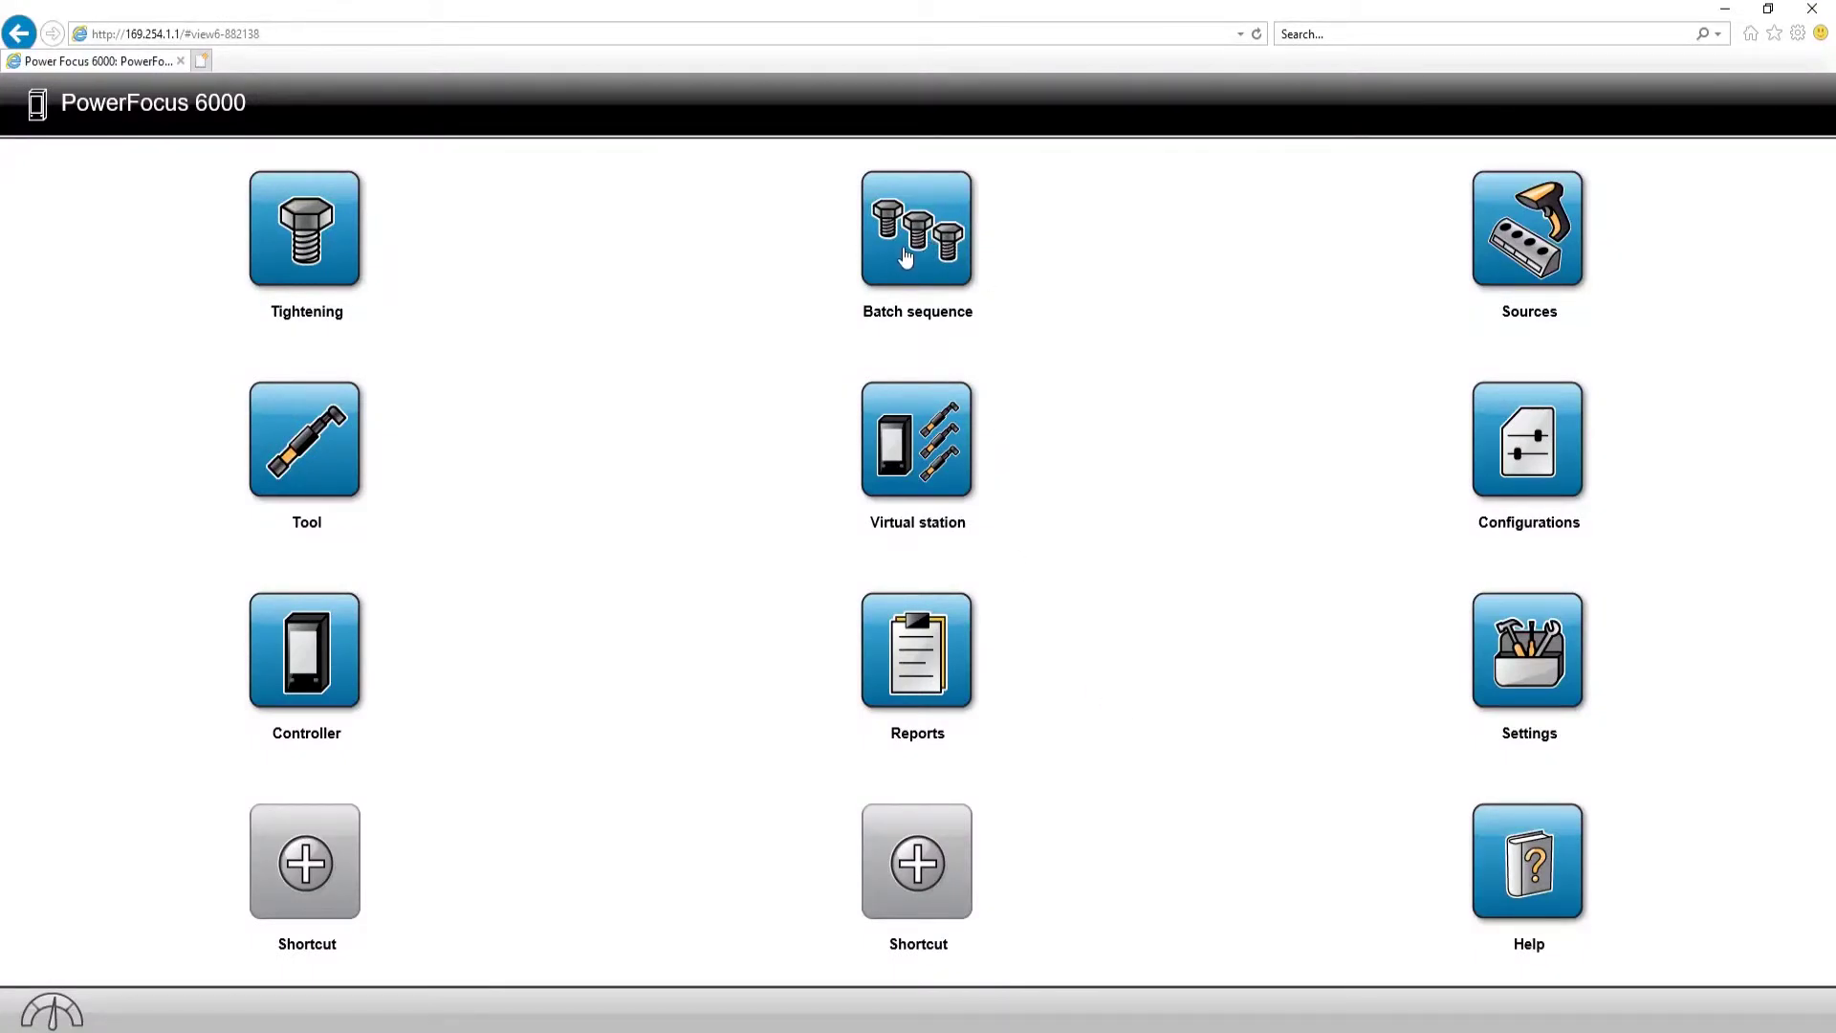
- Open the Batch sequence library from the home grid
click(914, 245)
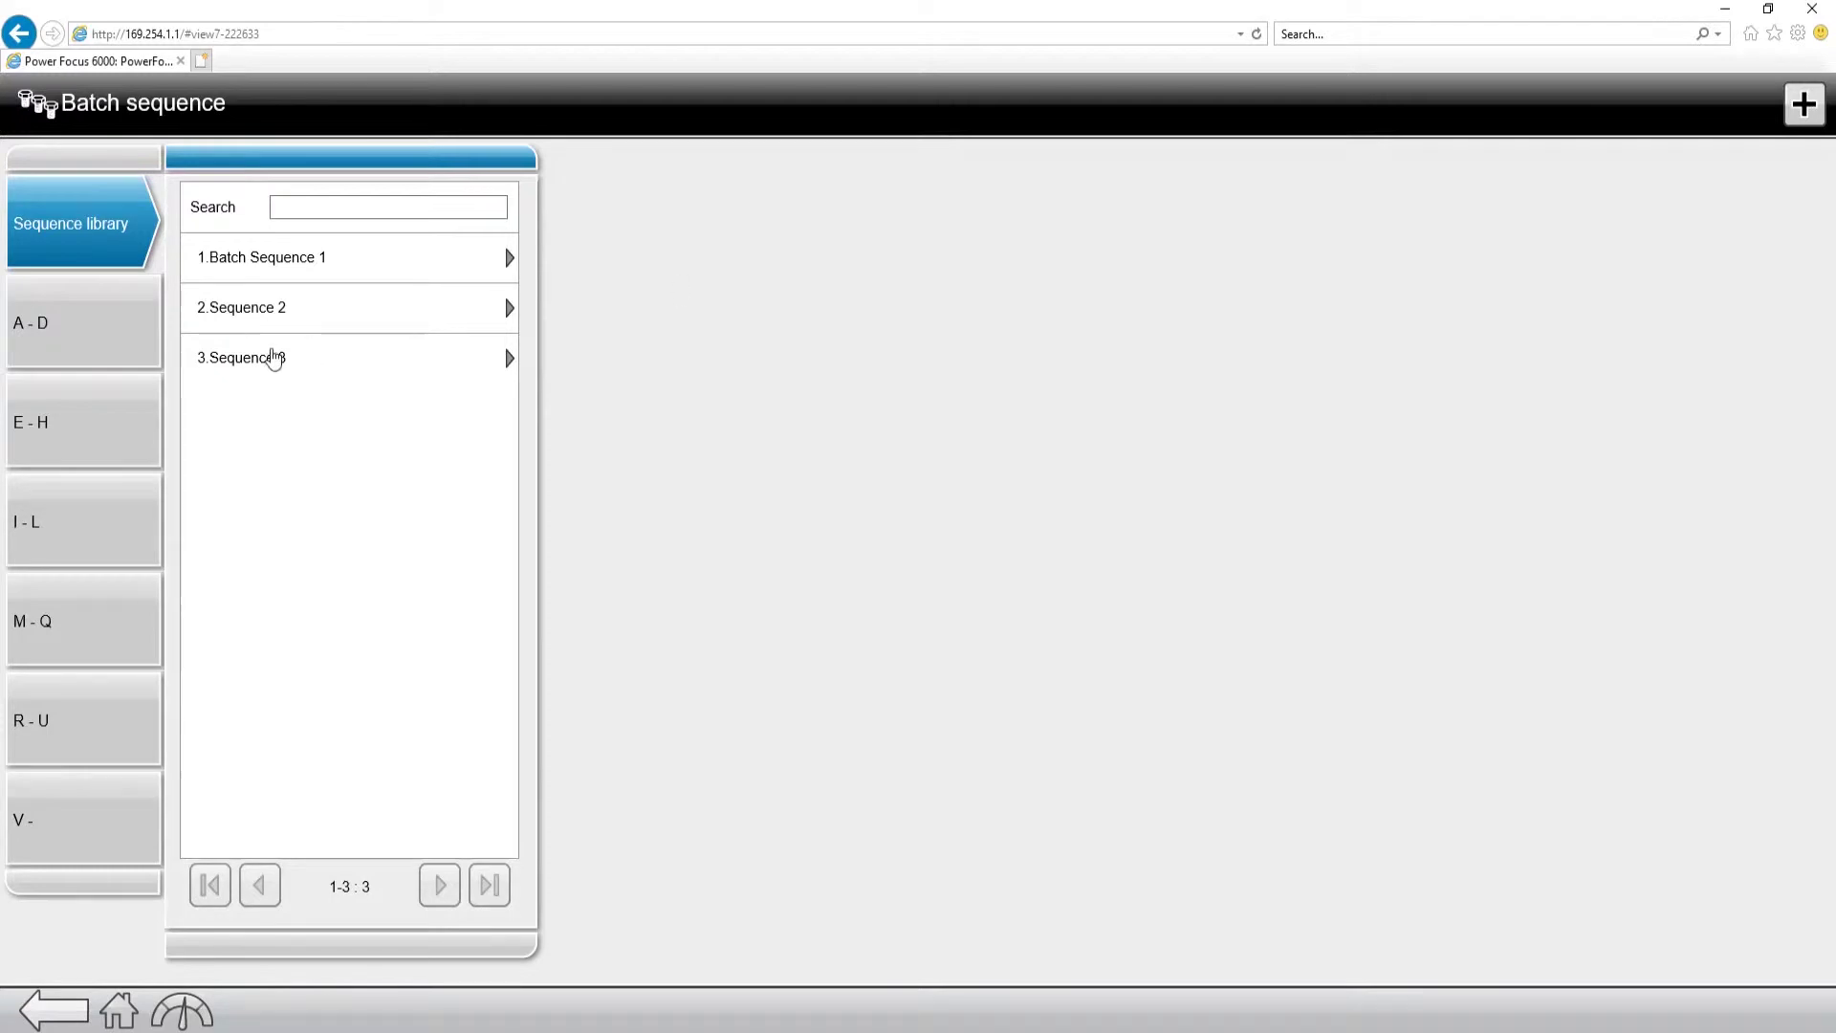
- Open the Sequence settings of 1.Batch Sequence 1
click(291, 271)
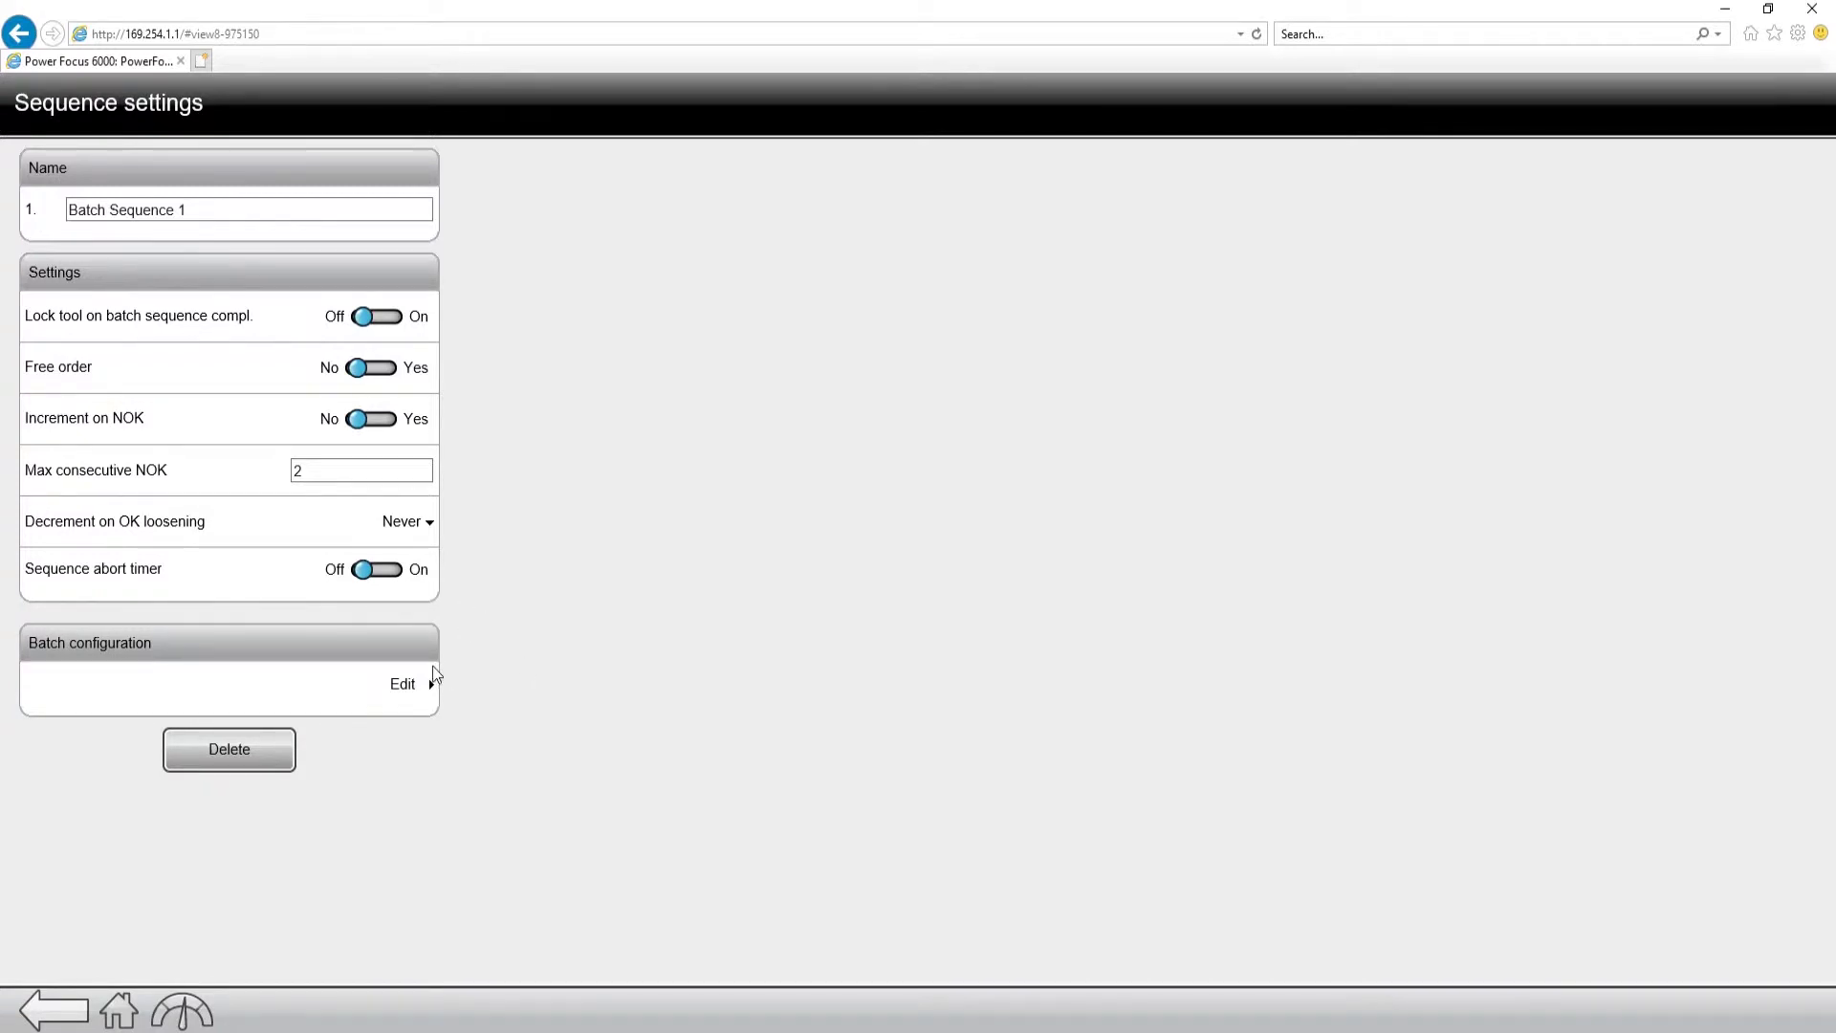
click(400, 684)
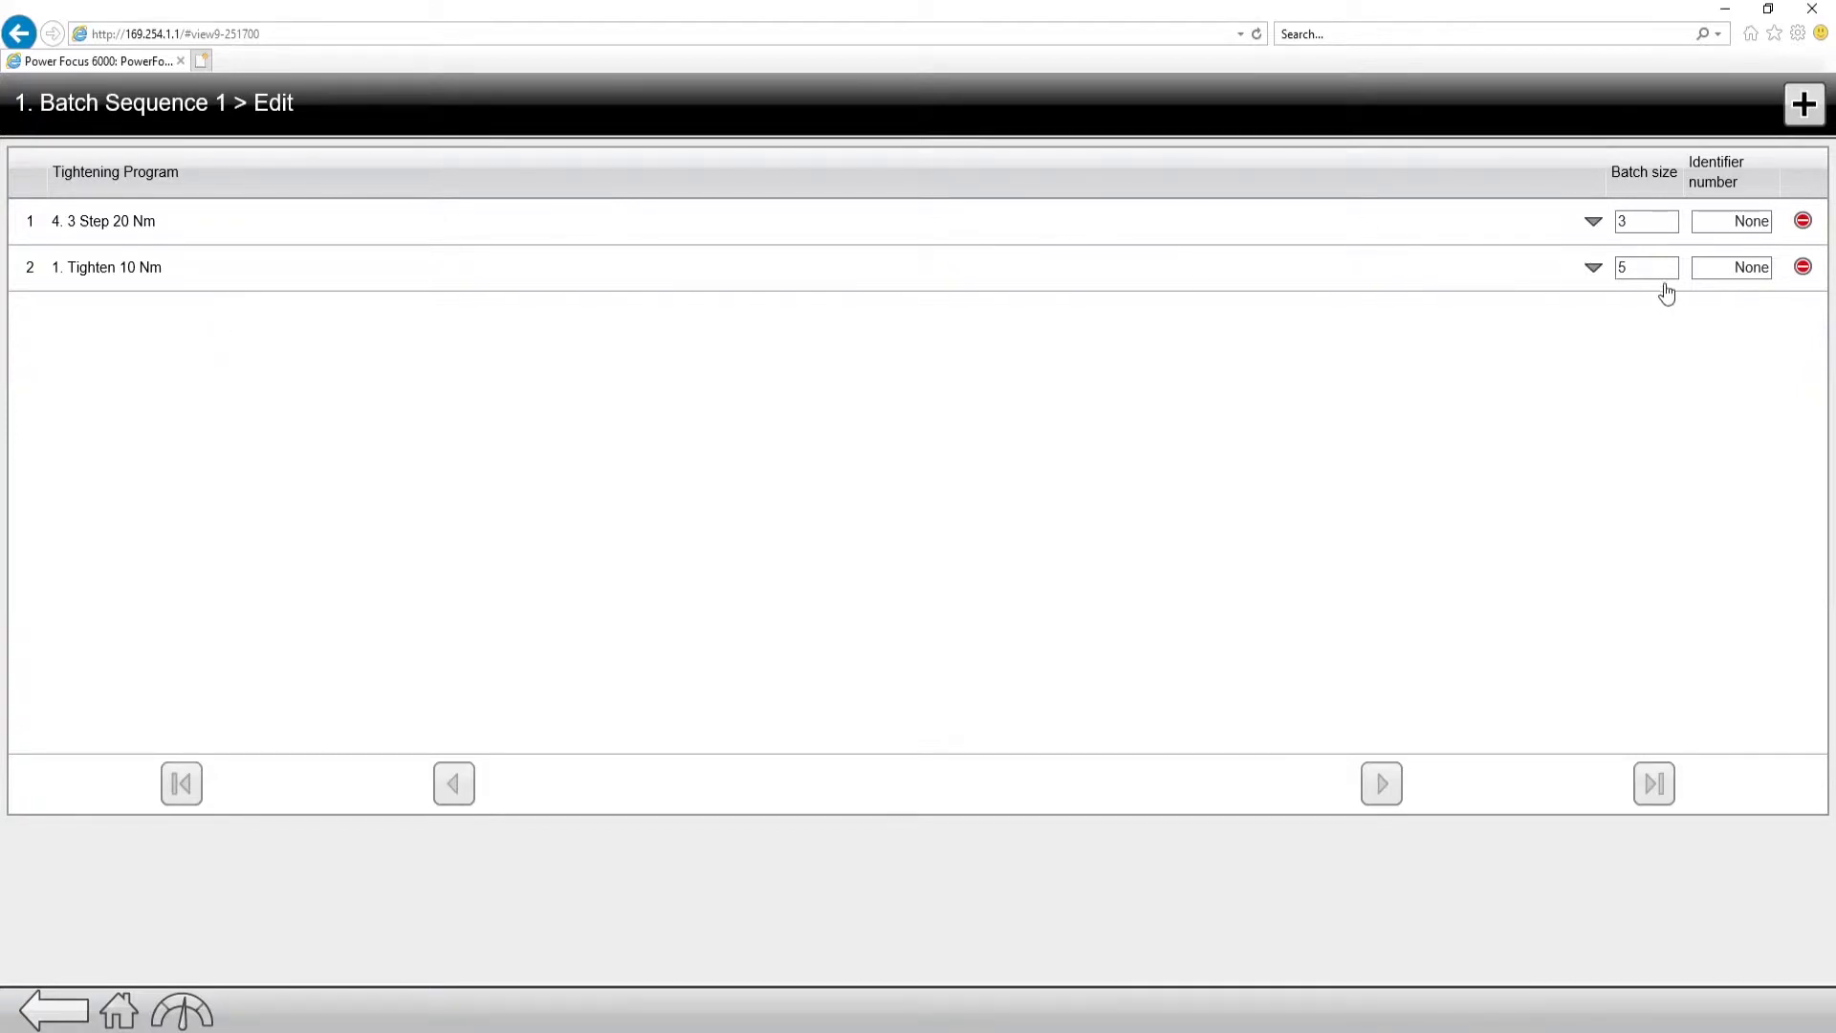
click(69, 1012)
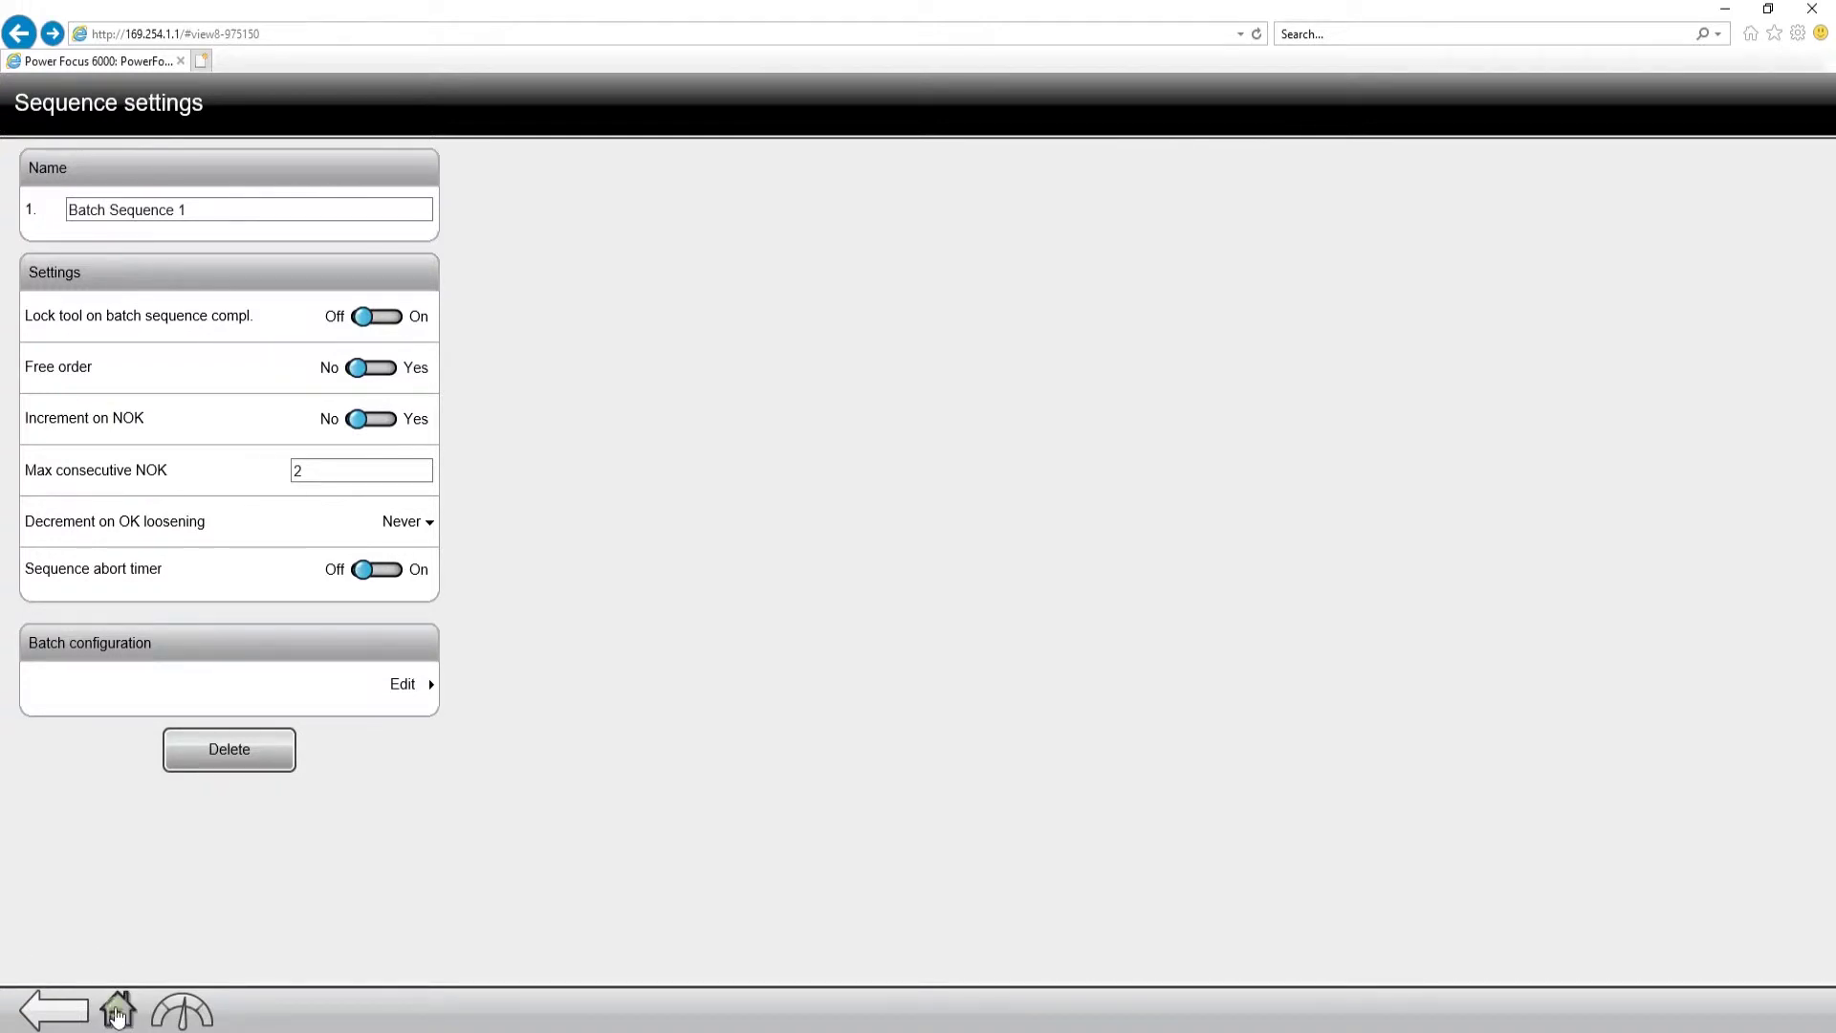
click(117, 1014)
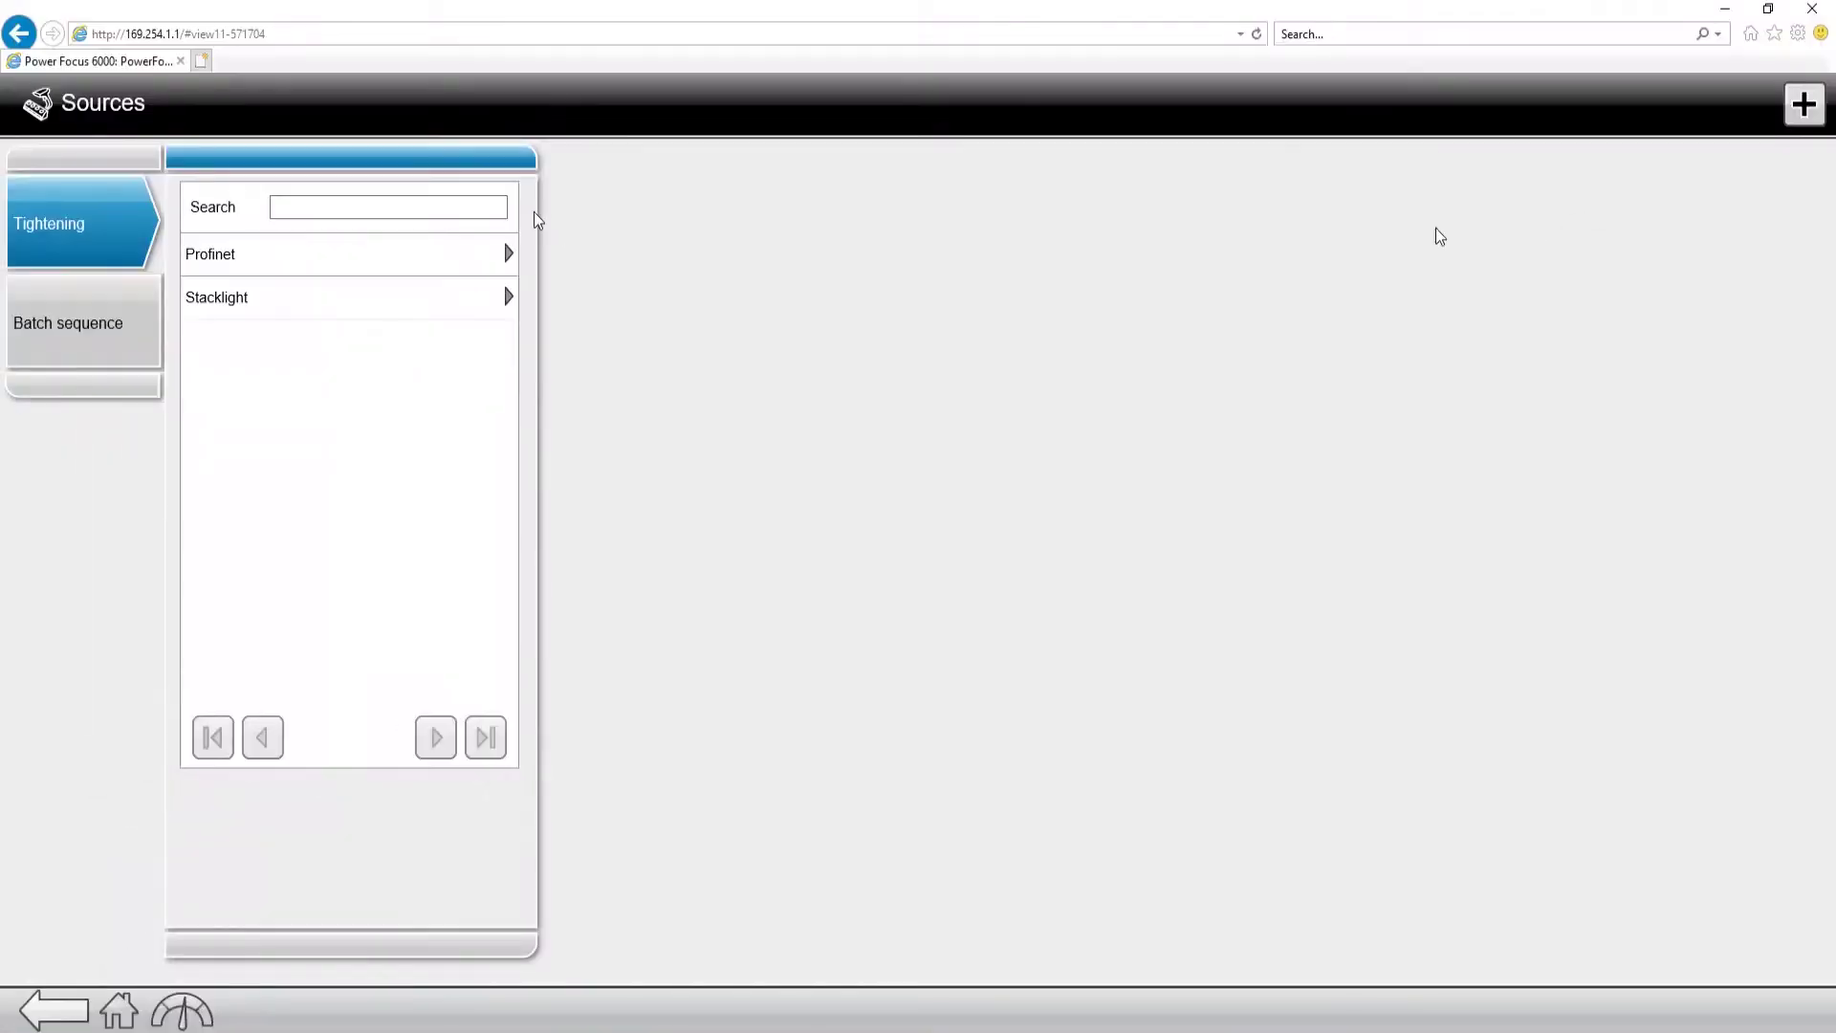
- Open the Scanner source under Batch sequence sources and switch its identifier method to Number
click(83, 319)
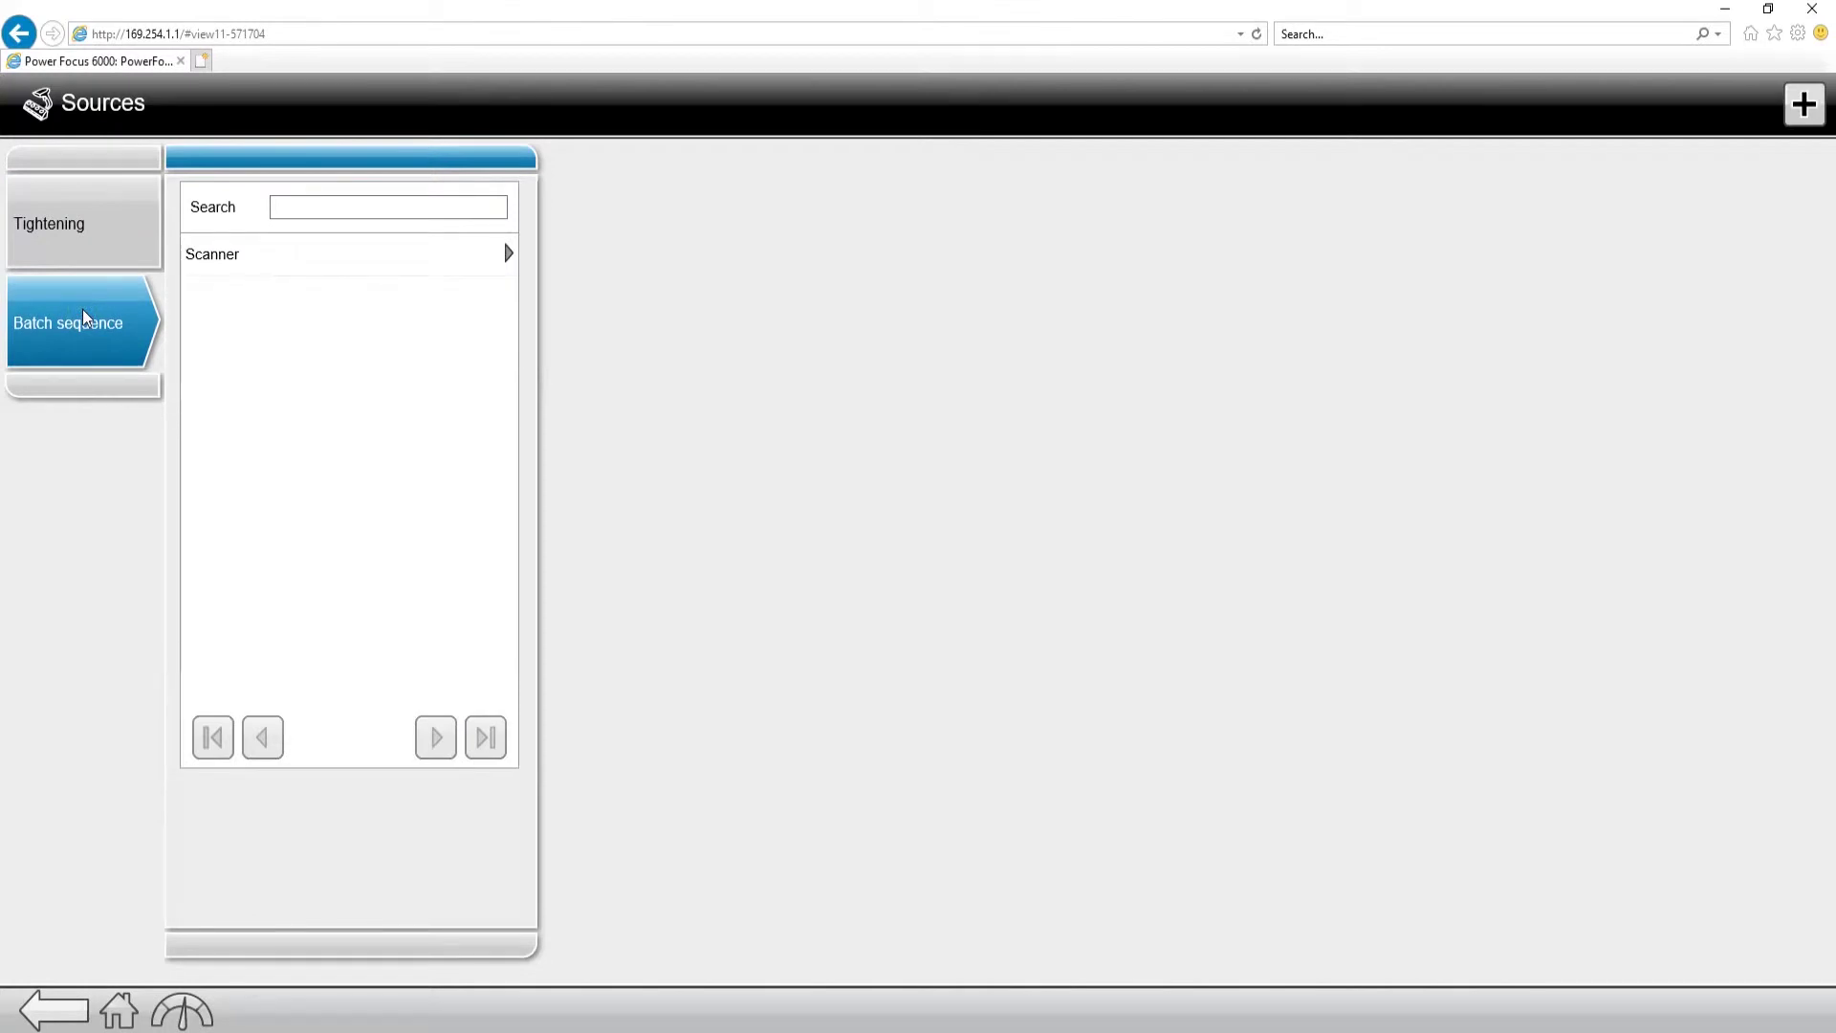
click(229, 266)
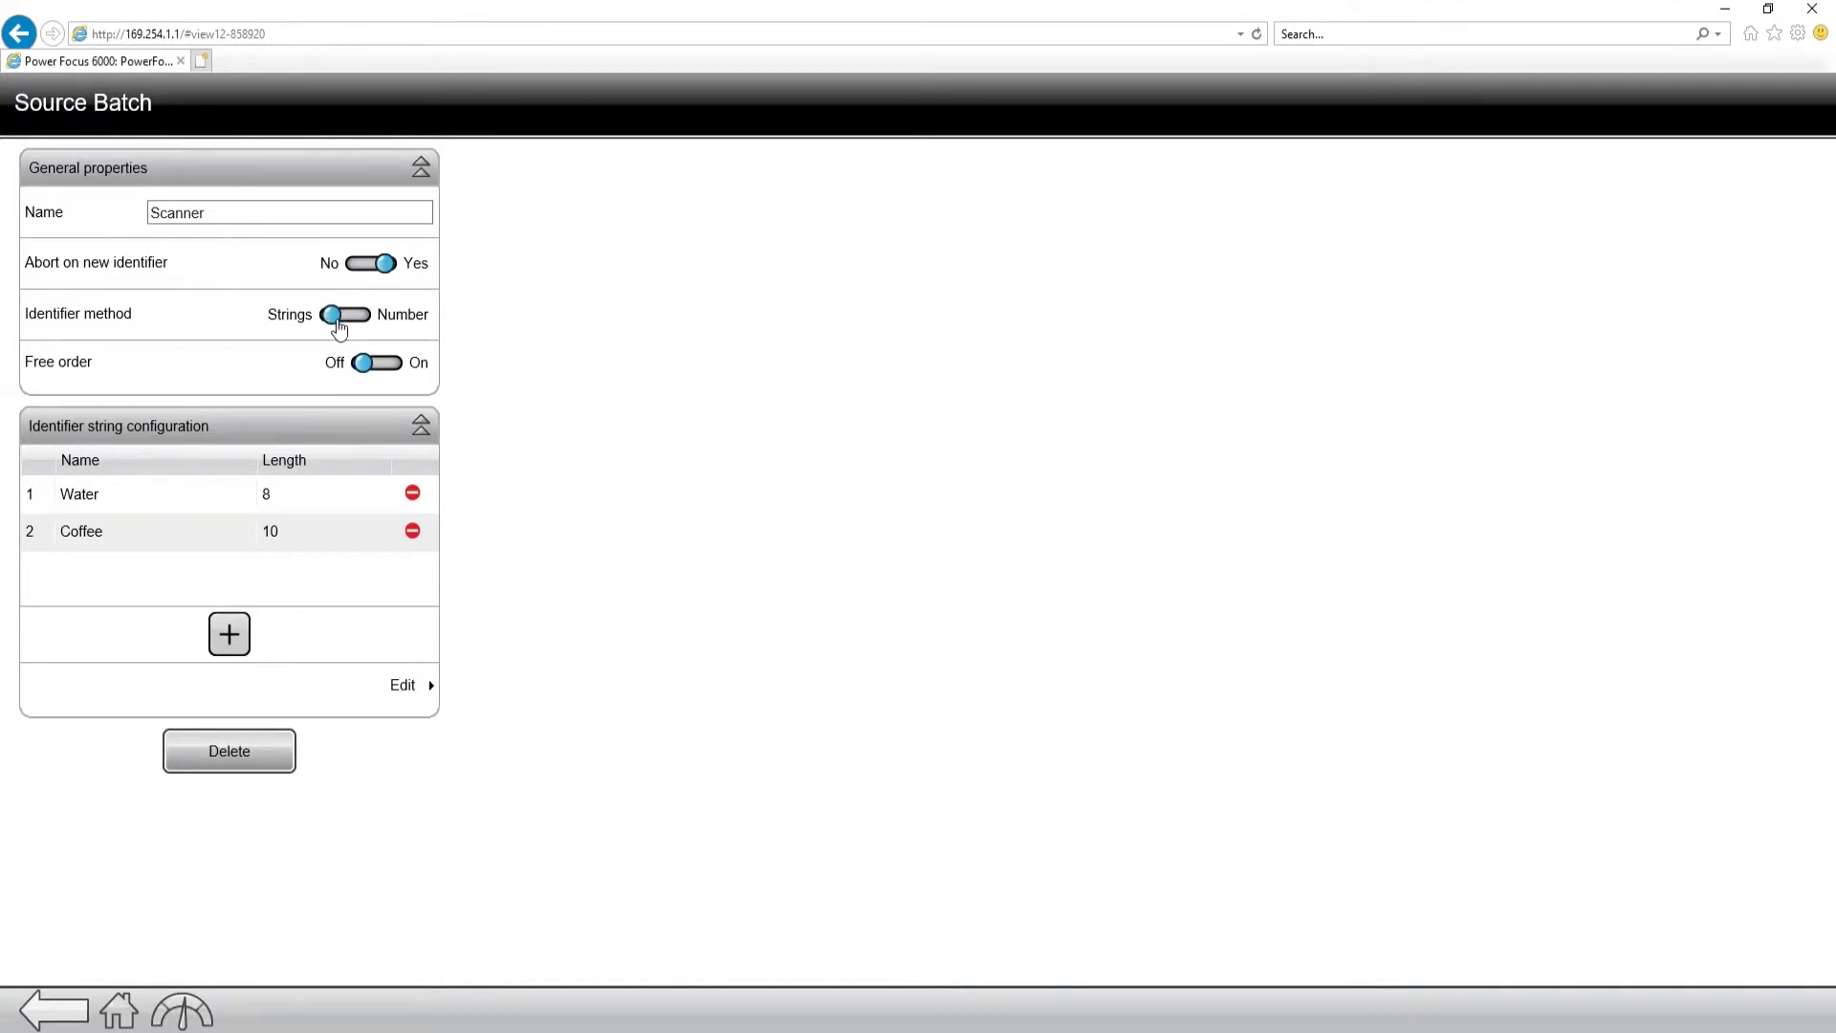
click(340, 320)
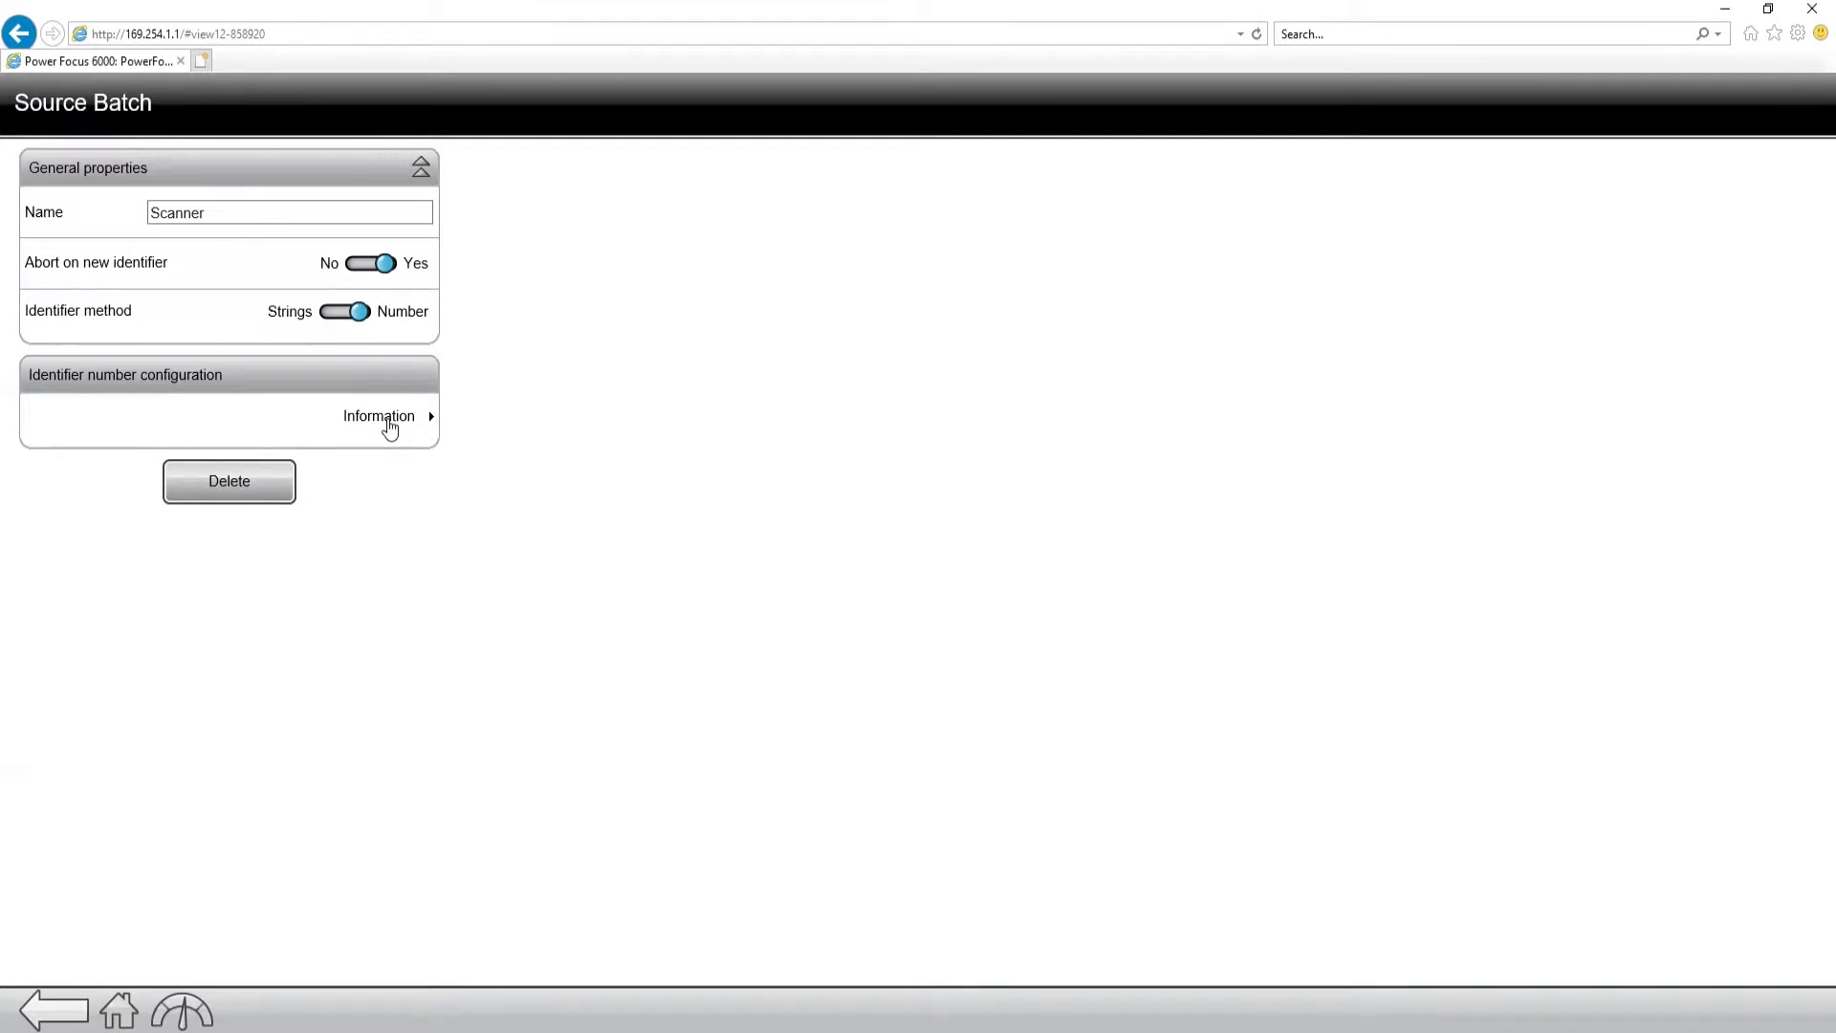
- Check which sequences identifier Values 1–3 activate, then return to the Scanner source page
click(379, 422)
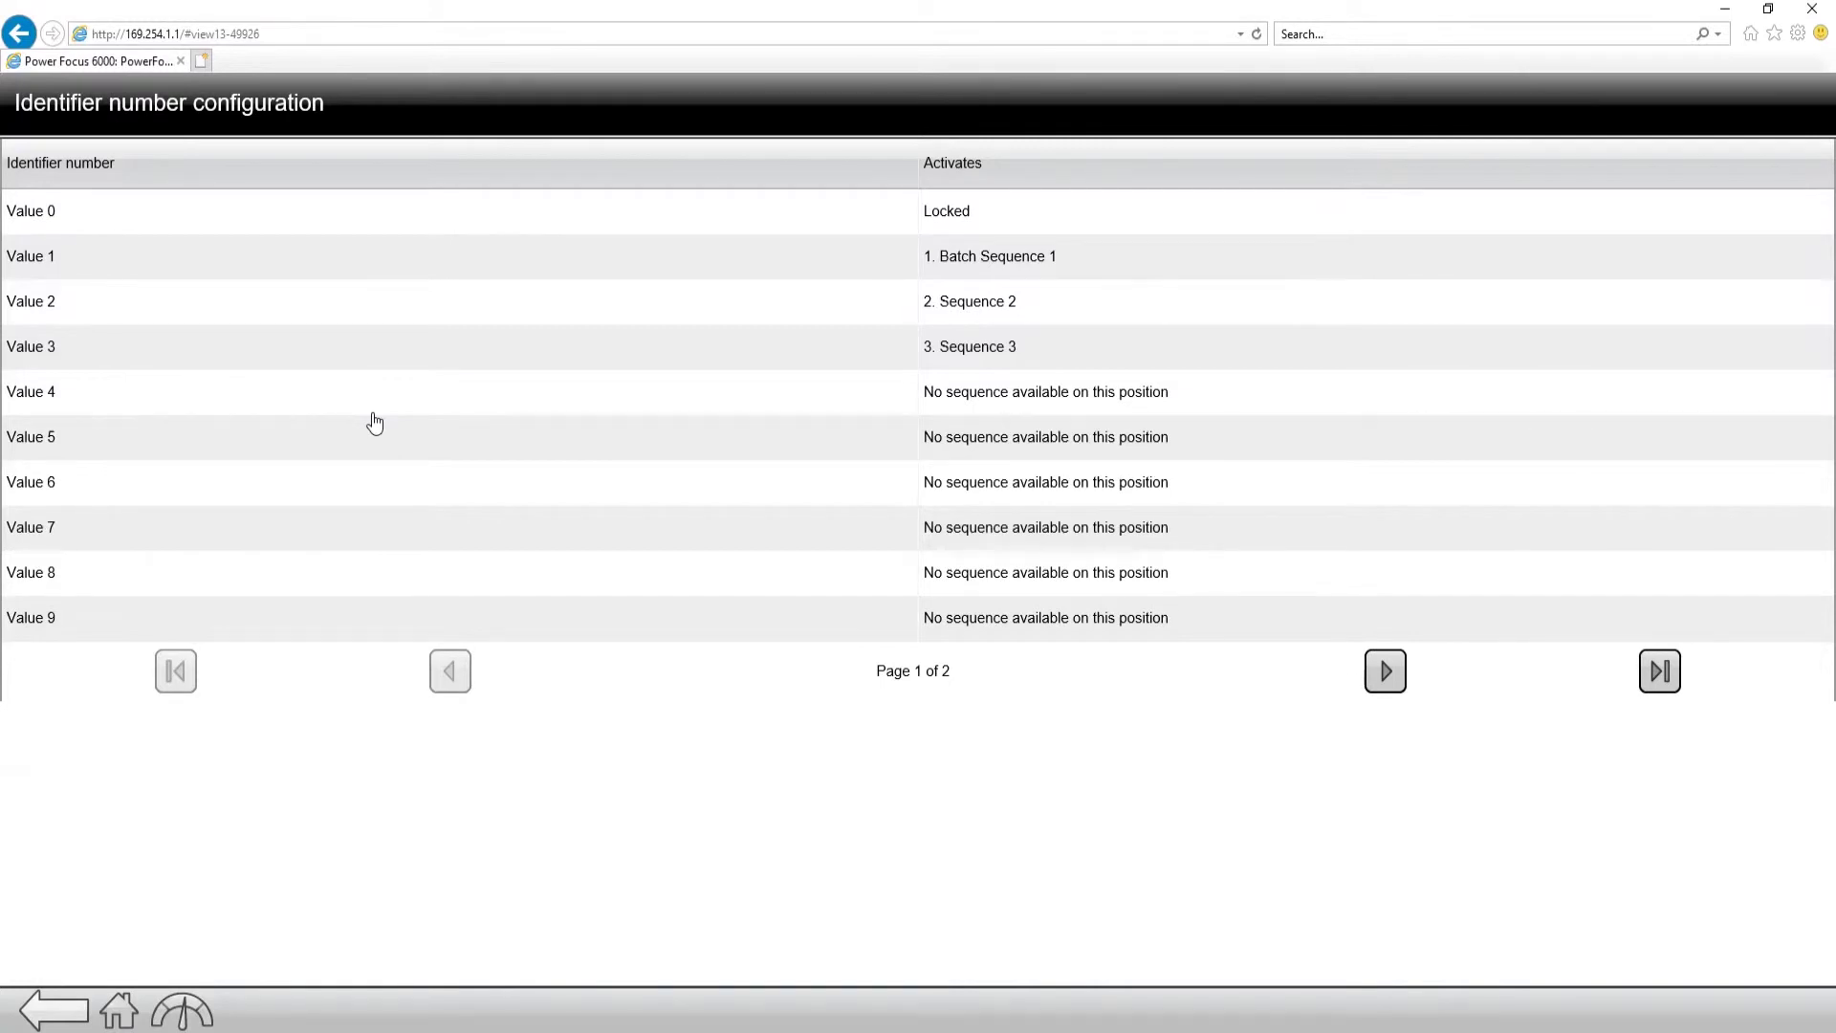
click(59, 1012)
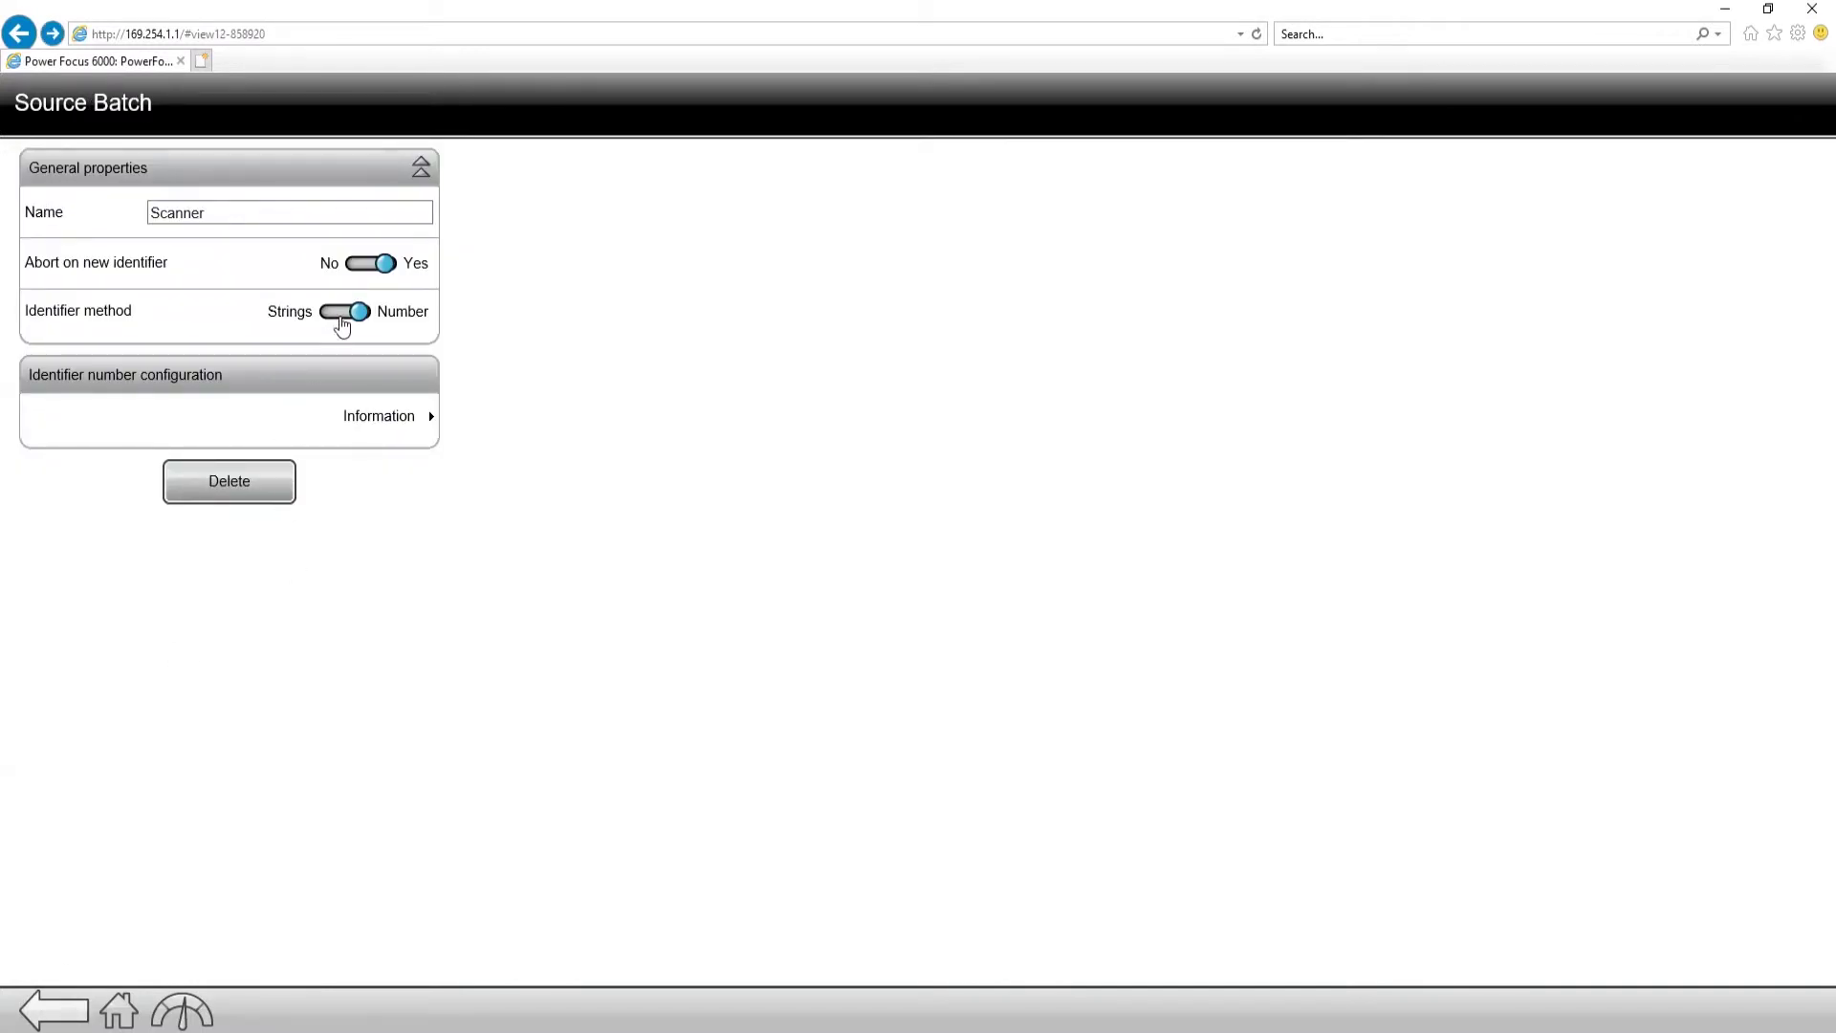
- Switch Scanner's identifier method back to Strings and open the Water (String 1) details
click(331, 316)
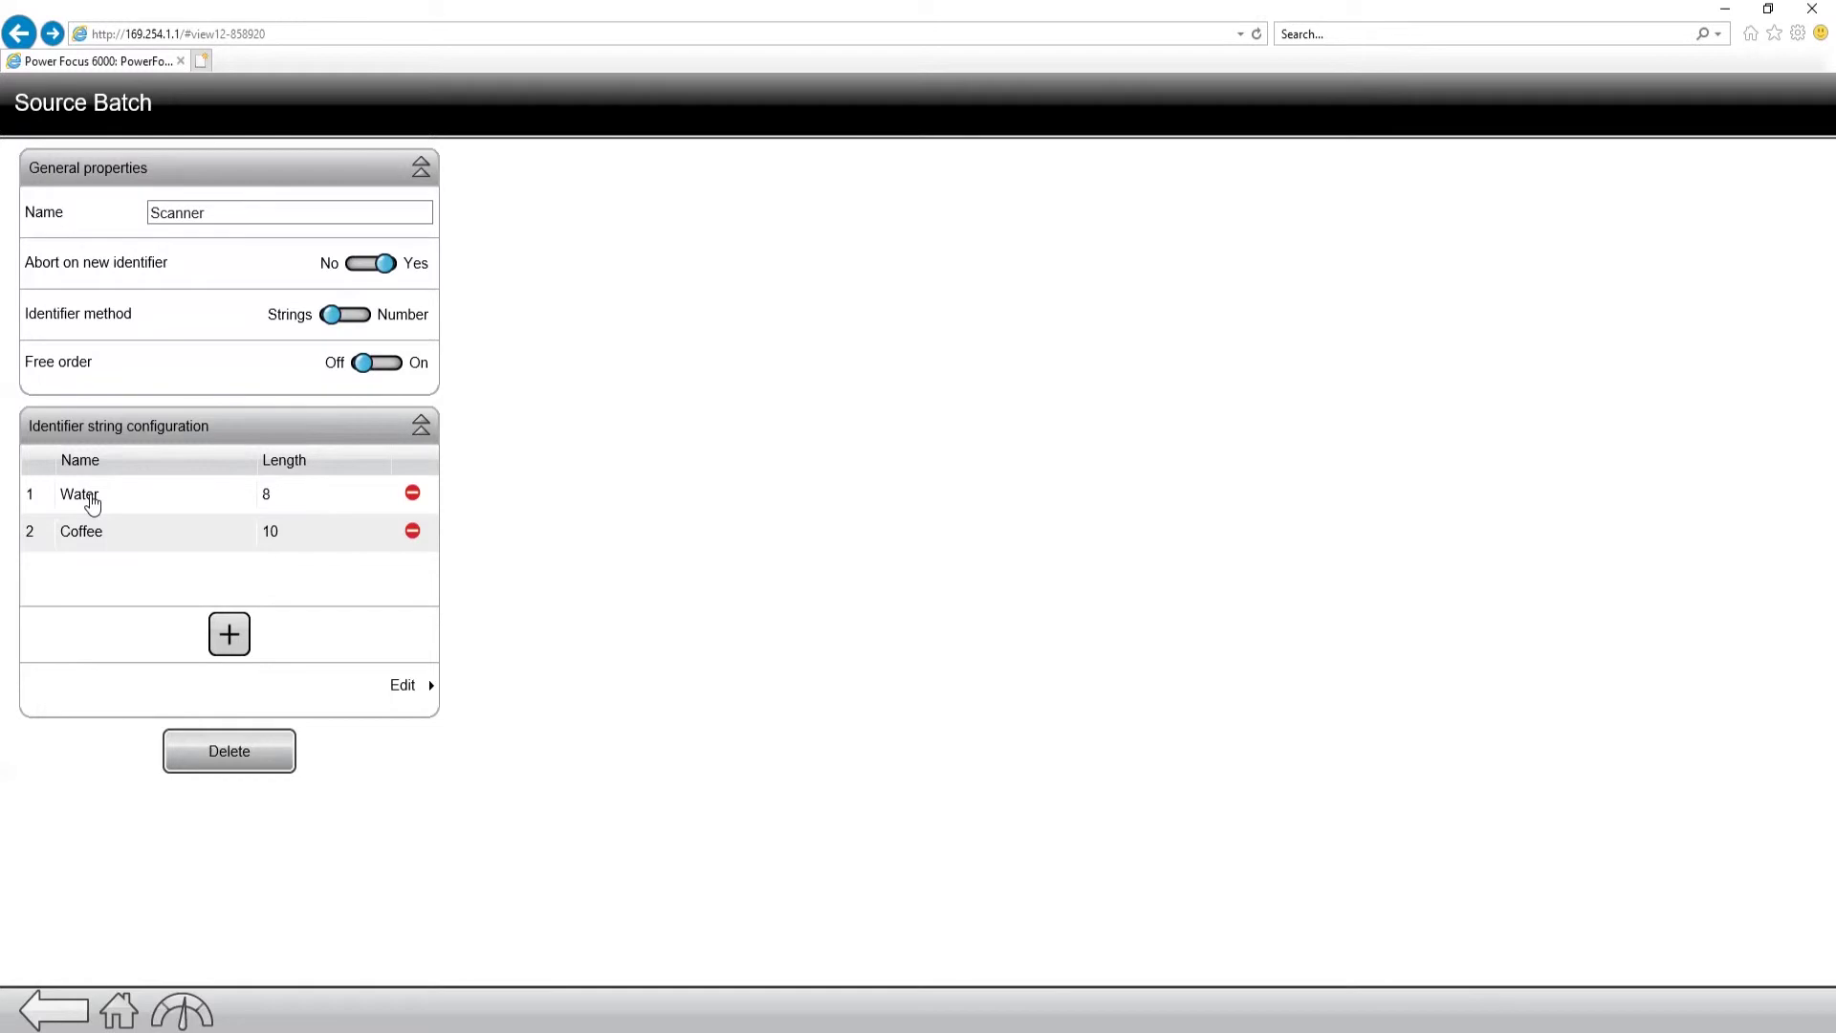
click(84, 495)
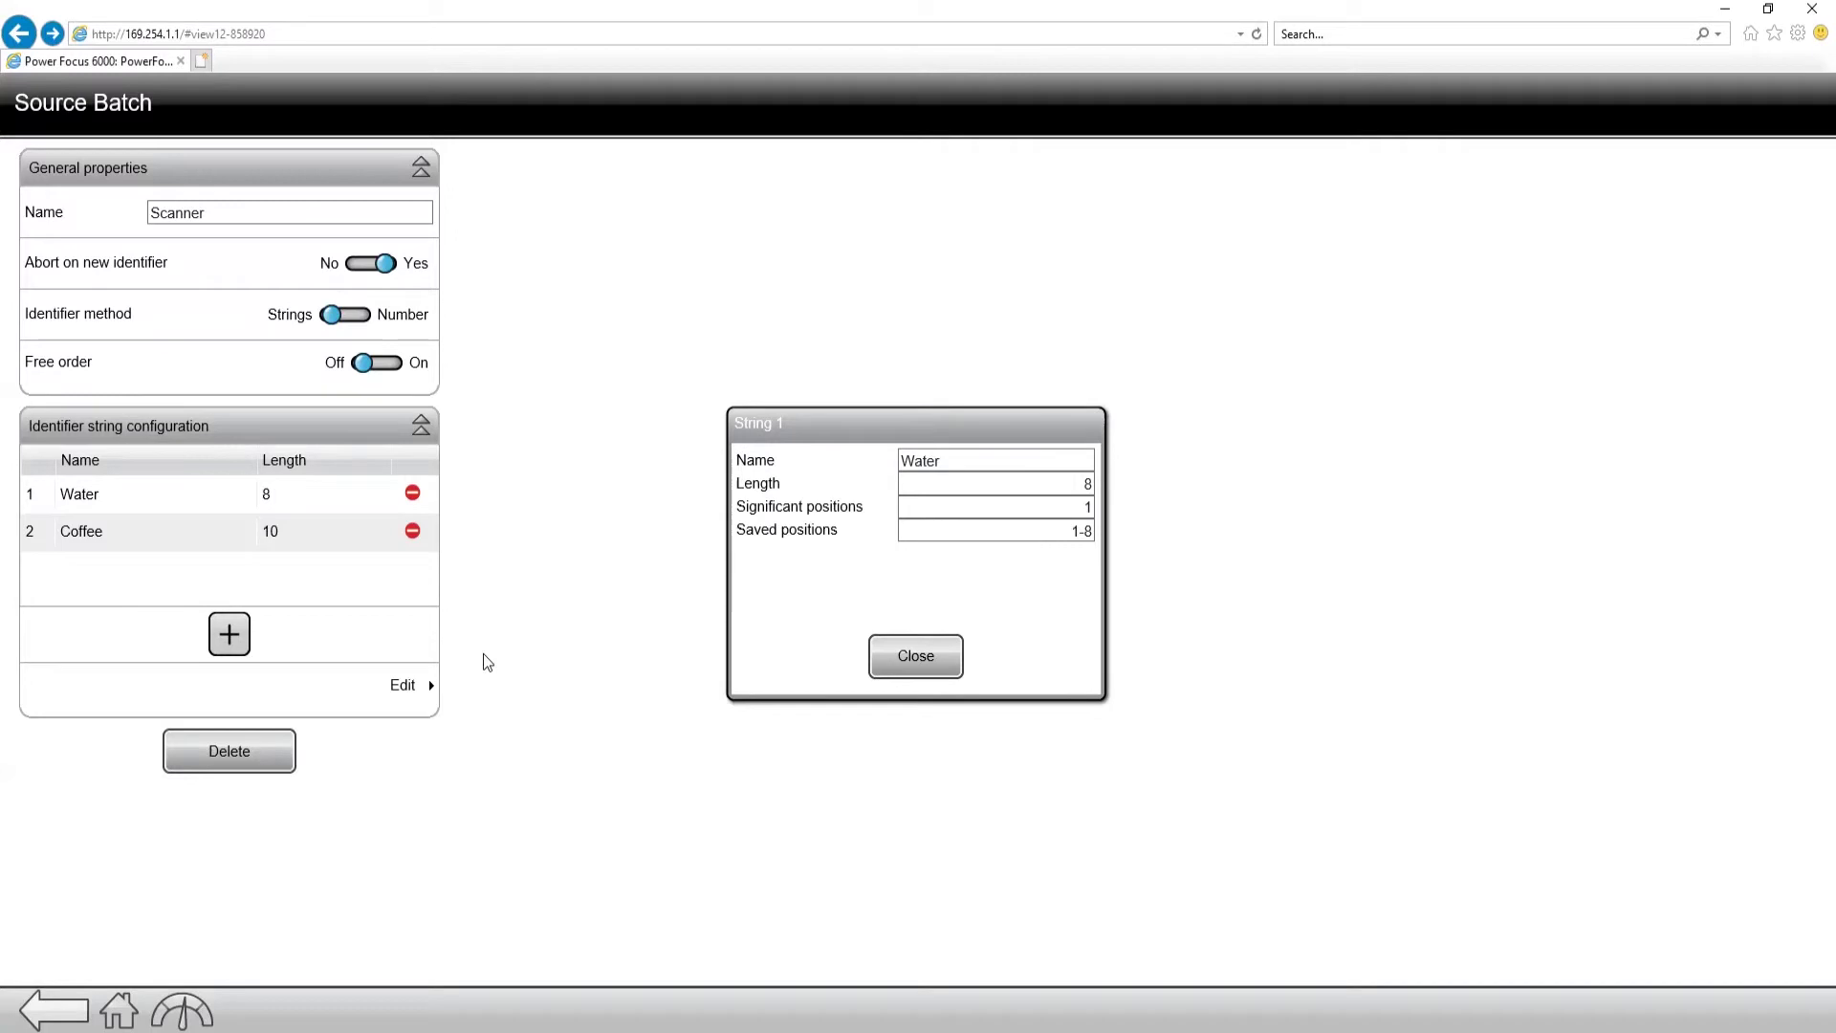
click(903, 667)
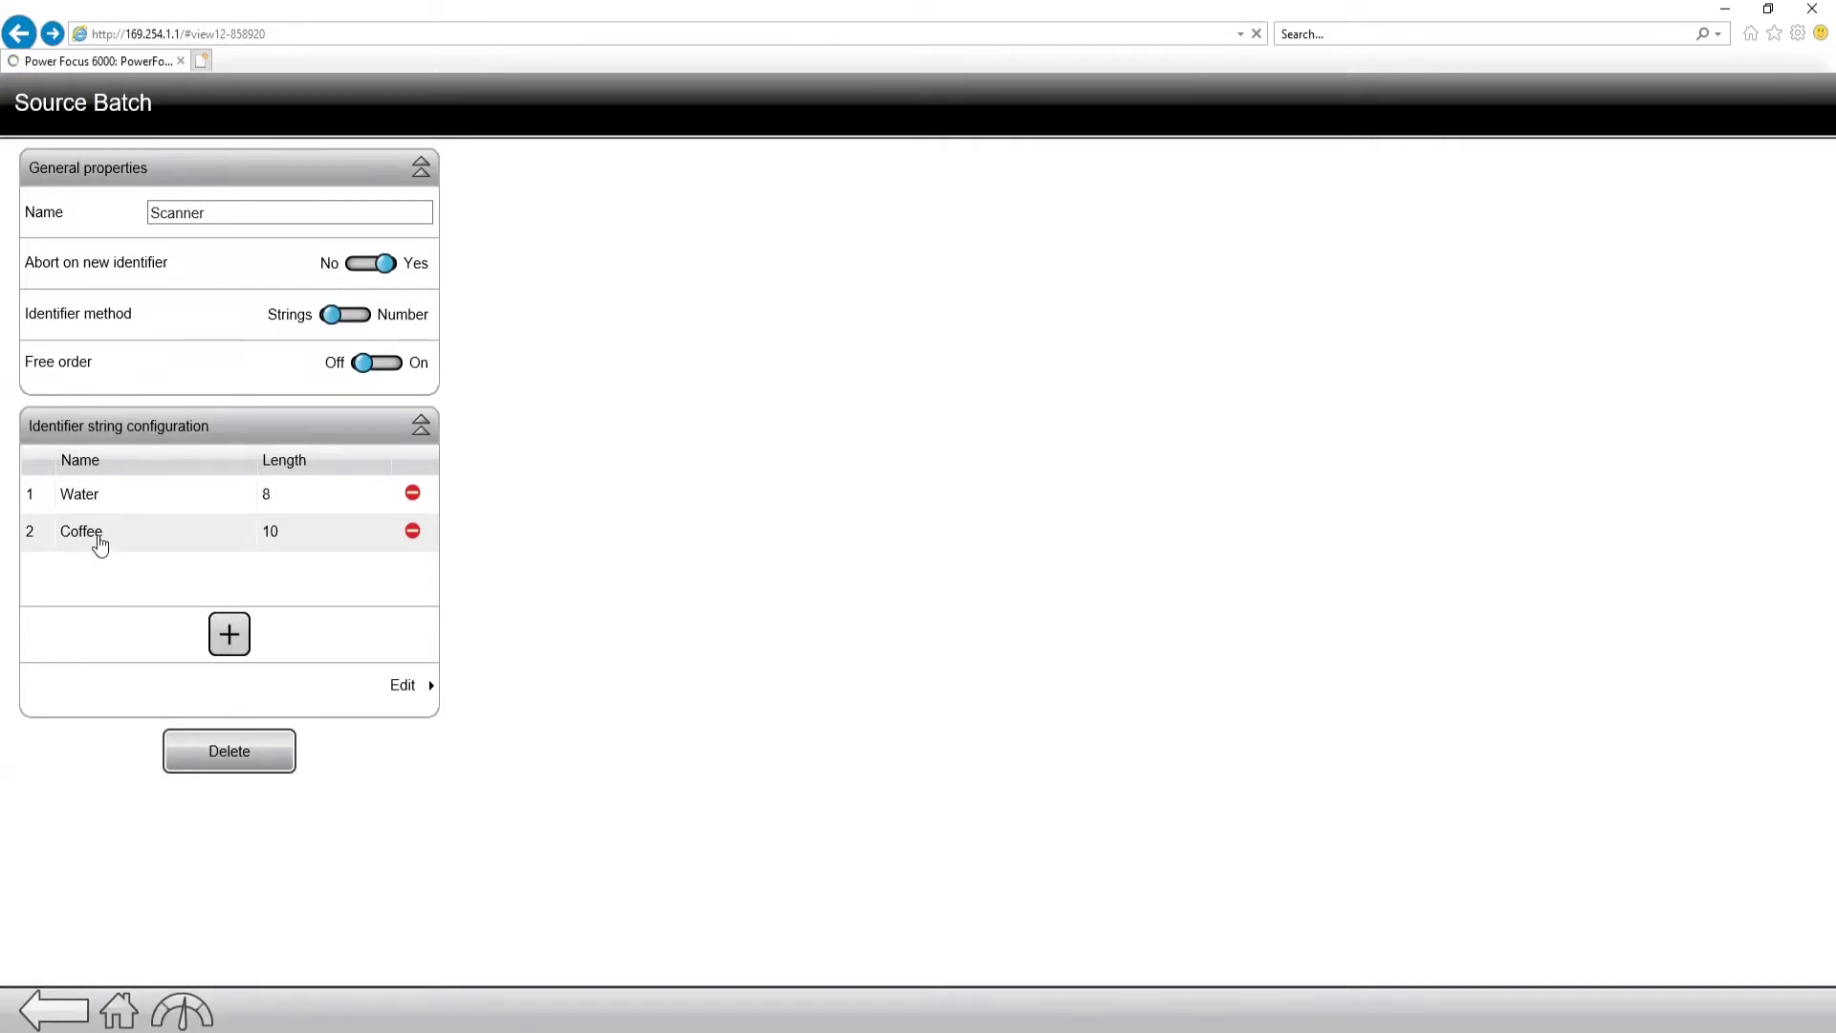
- Set the Coffee string's significant positions to 1 and close its String 2 details
click(99, 541)
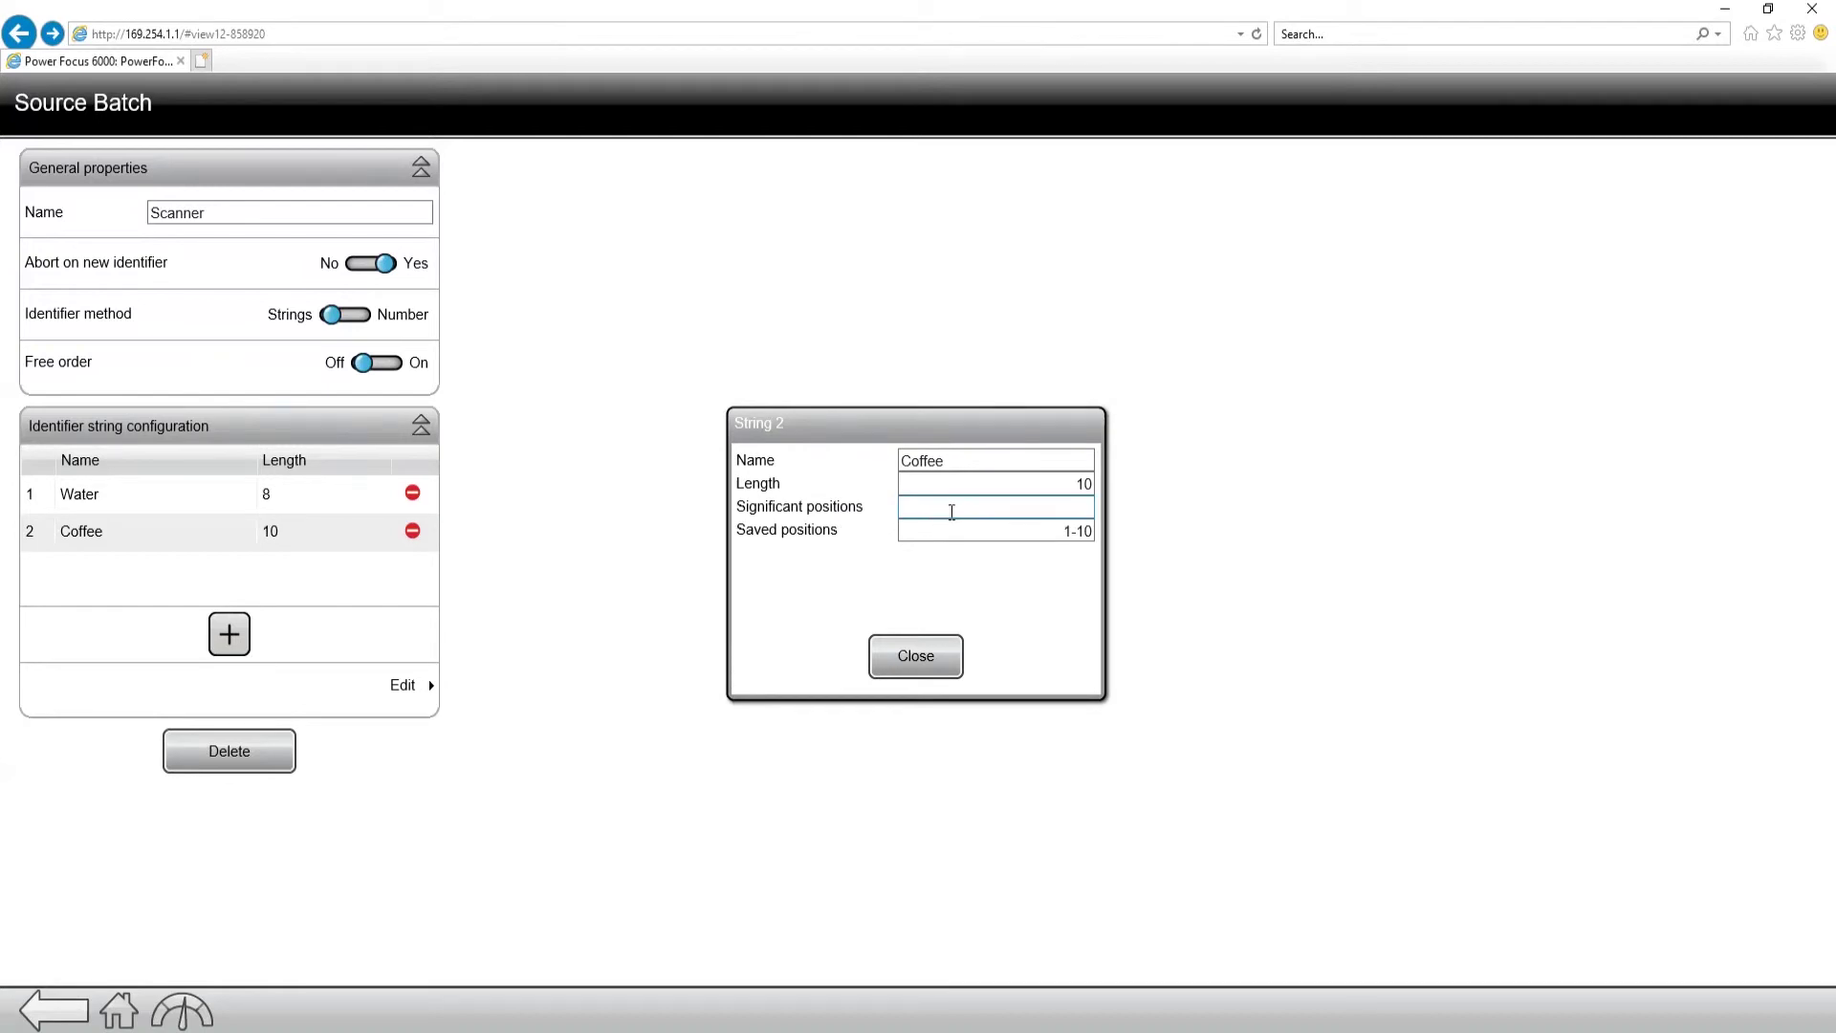
click(976, 509)
text(1)
click(1006, 629)
click(898, 659)
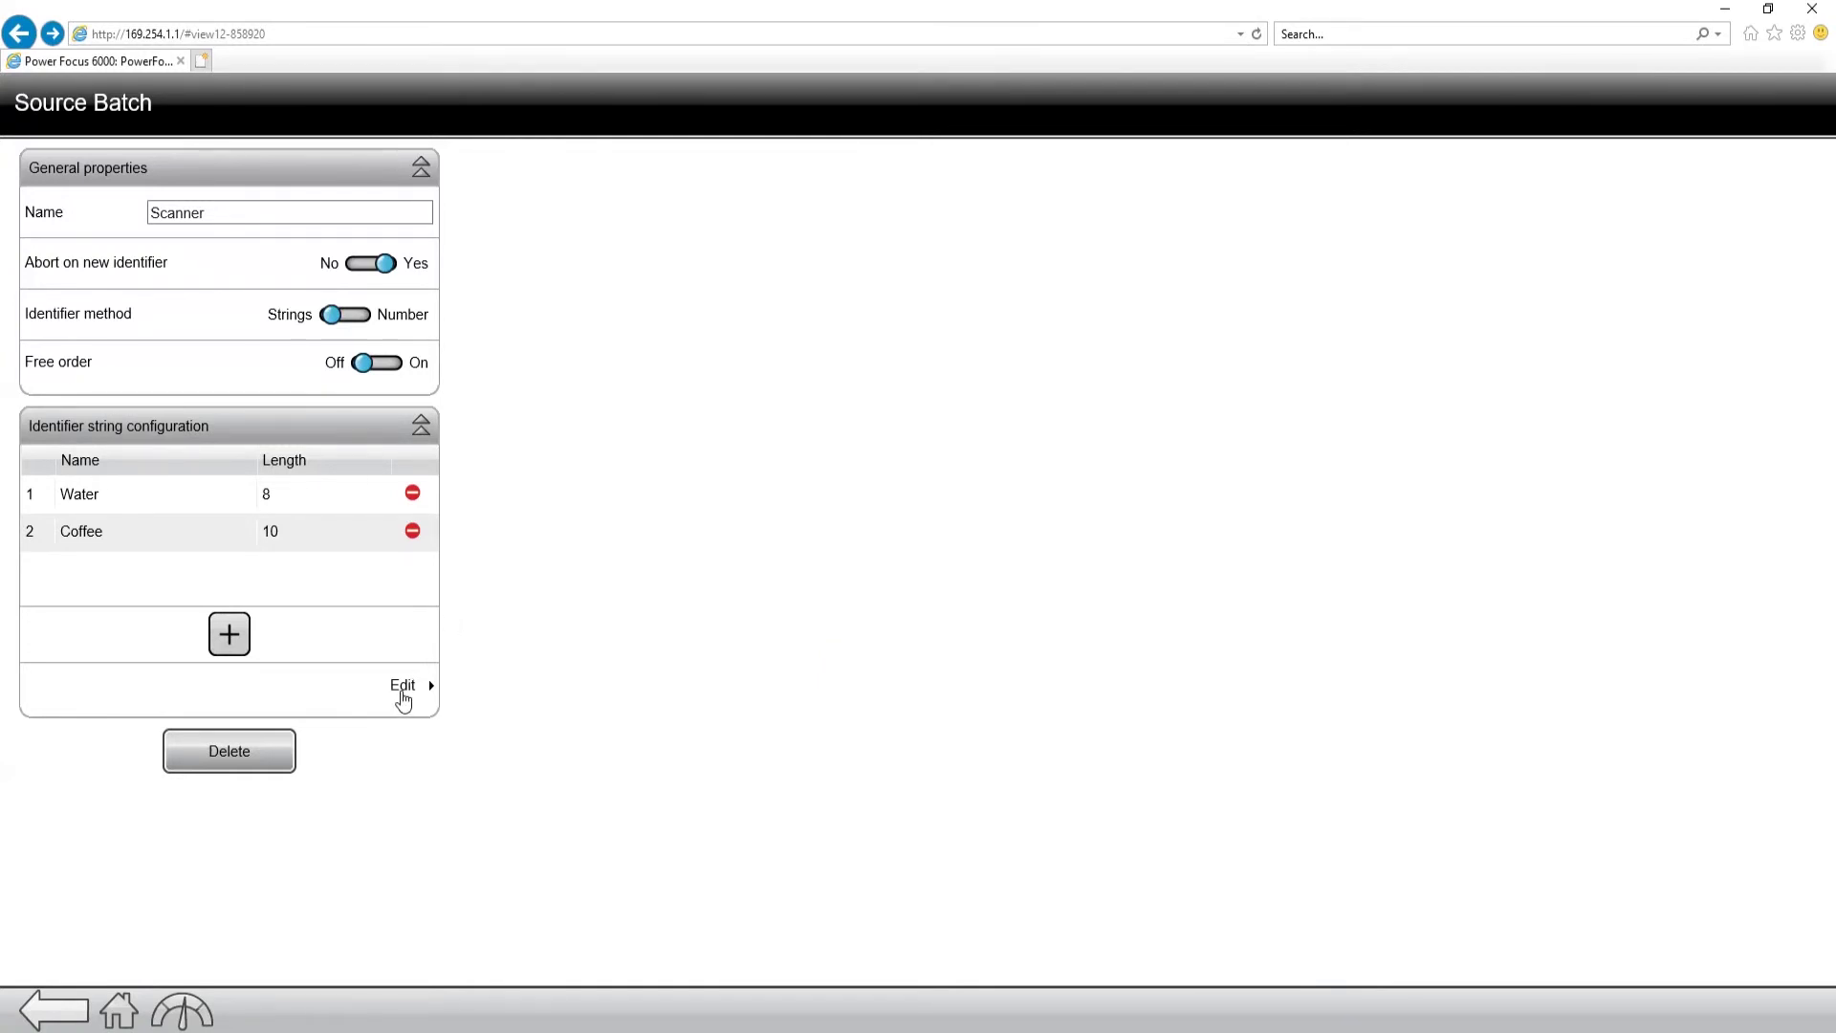
- Enter matching strings 1, 2 and 3 for the rows activating Batch Sequence 1, Sequence 2 and Sequence 3
click(403, 696)
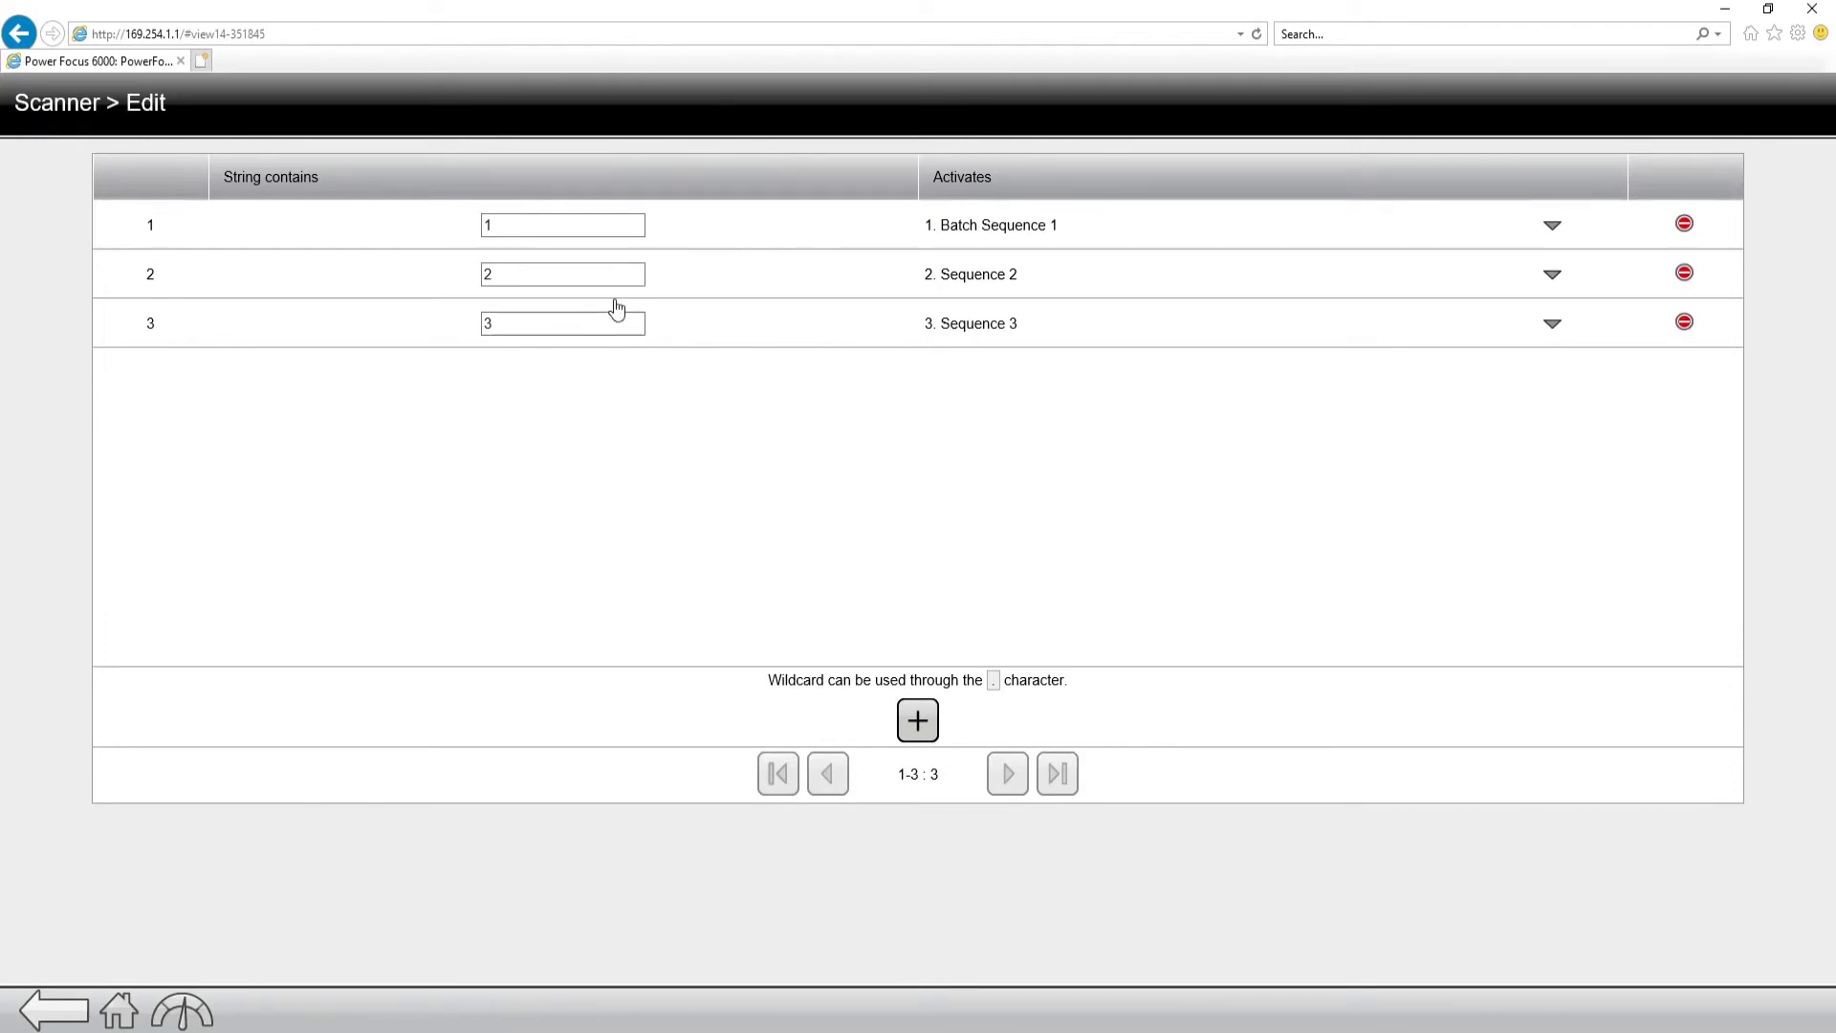
click(551, 229)
text(1)
click(558, 279)
text(2)
click(557, 315)
text(3)
click(559, 409)
click(65, 1012)
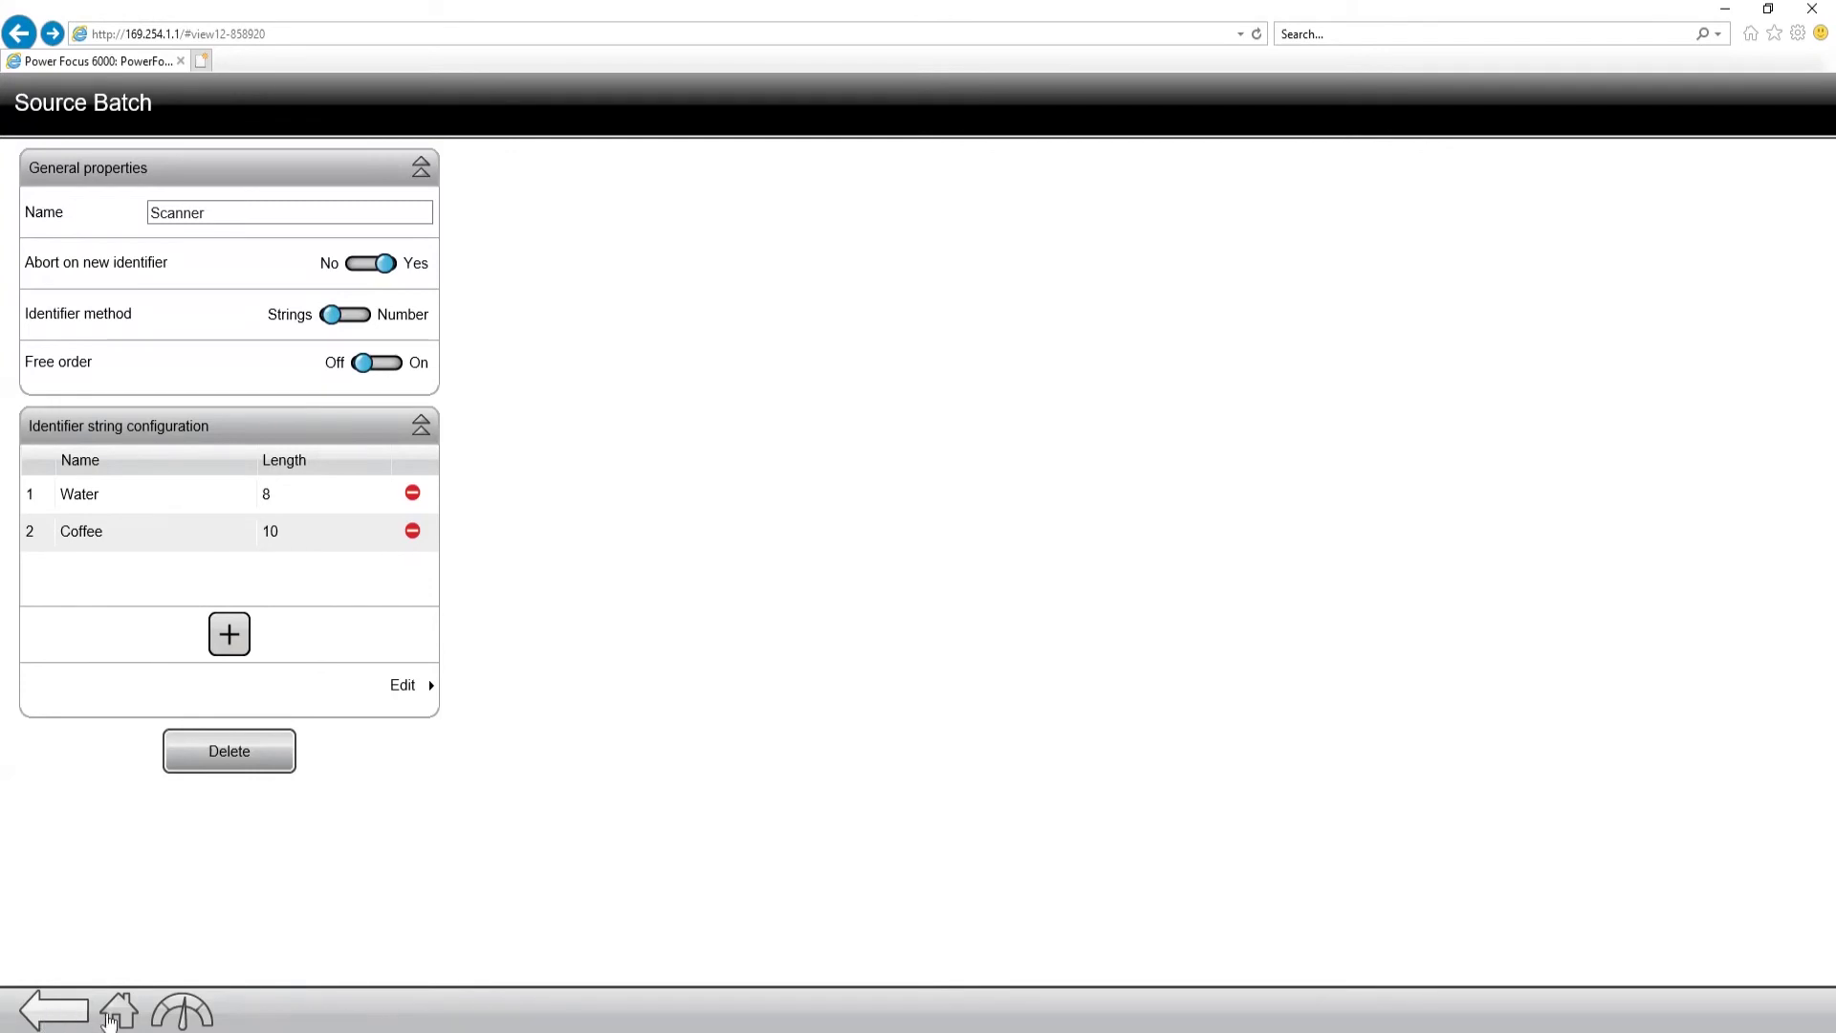
- Go to Virtual station from Home and choose Change task for station OP 110
click(115, 1011)
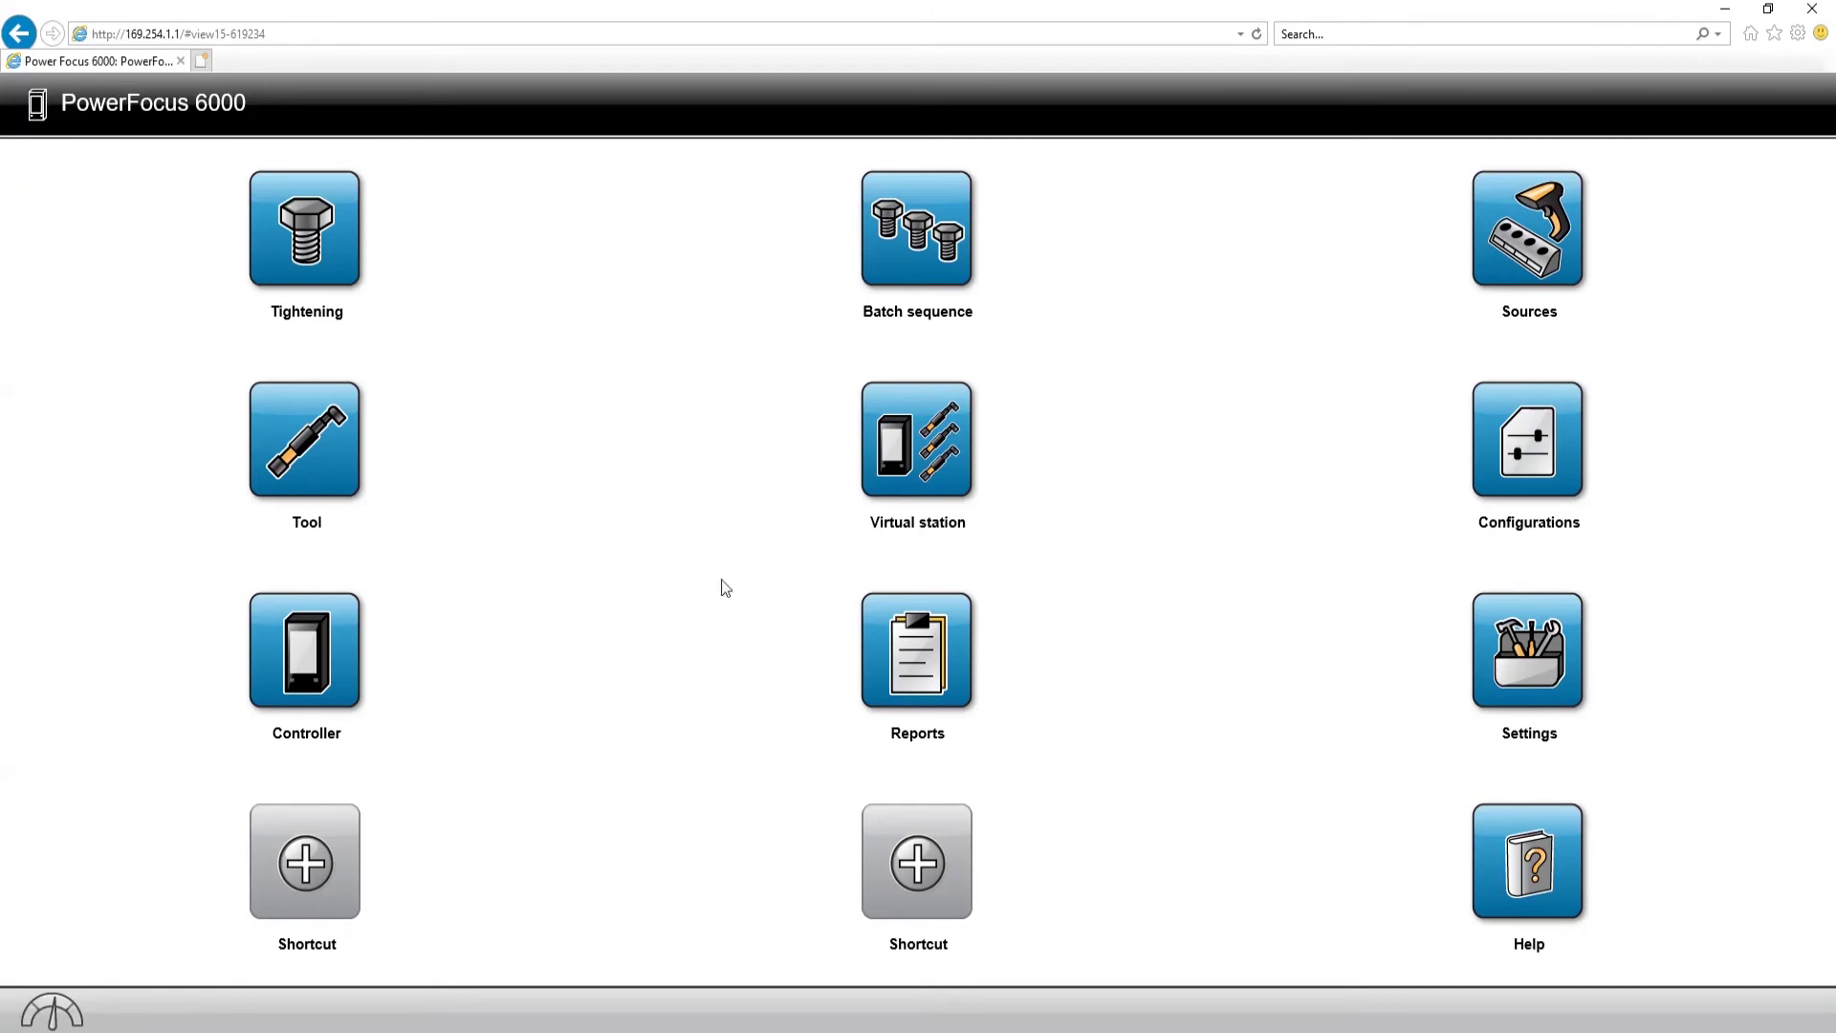
click(906, 466)
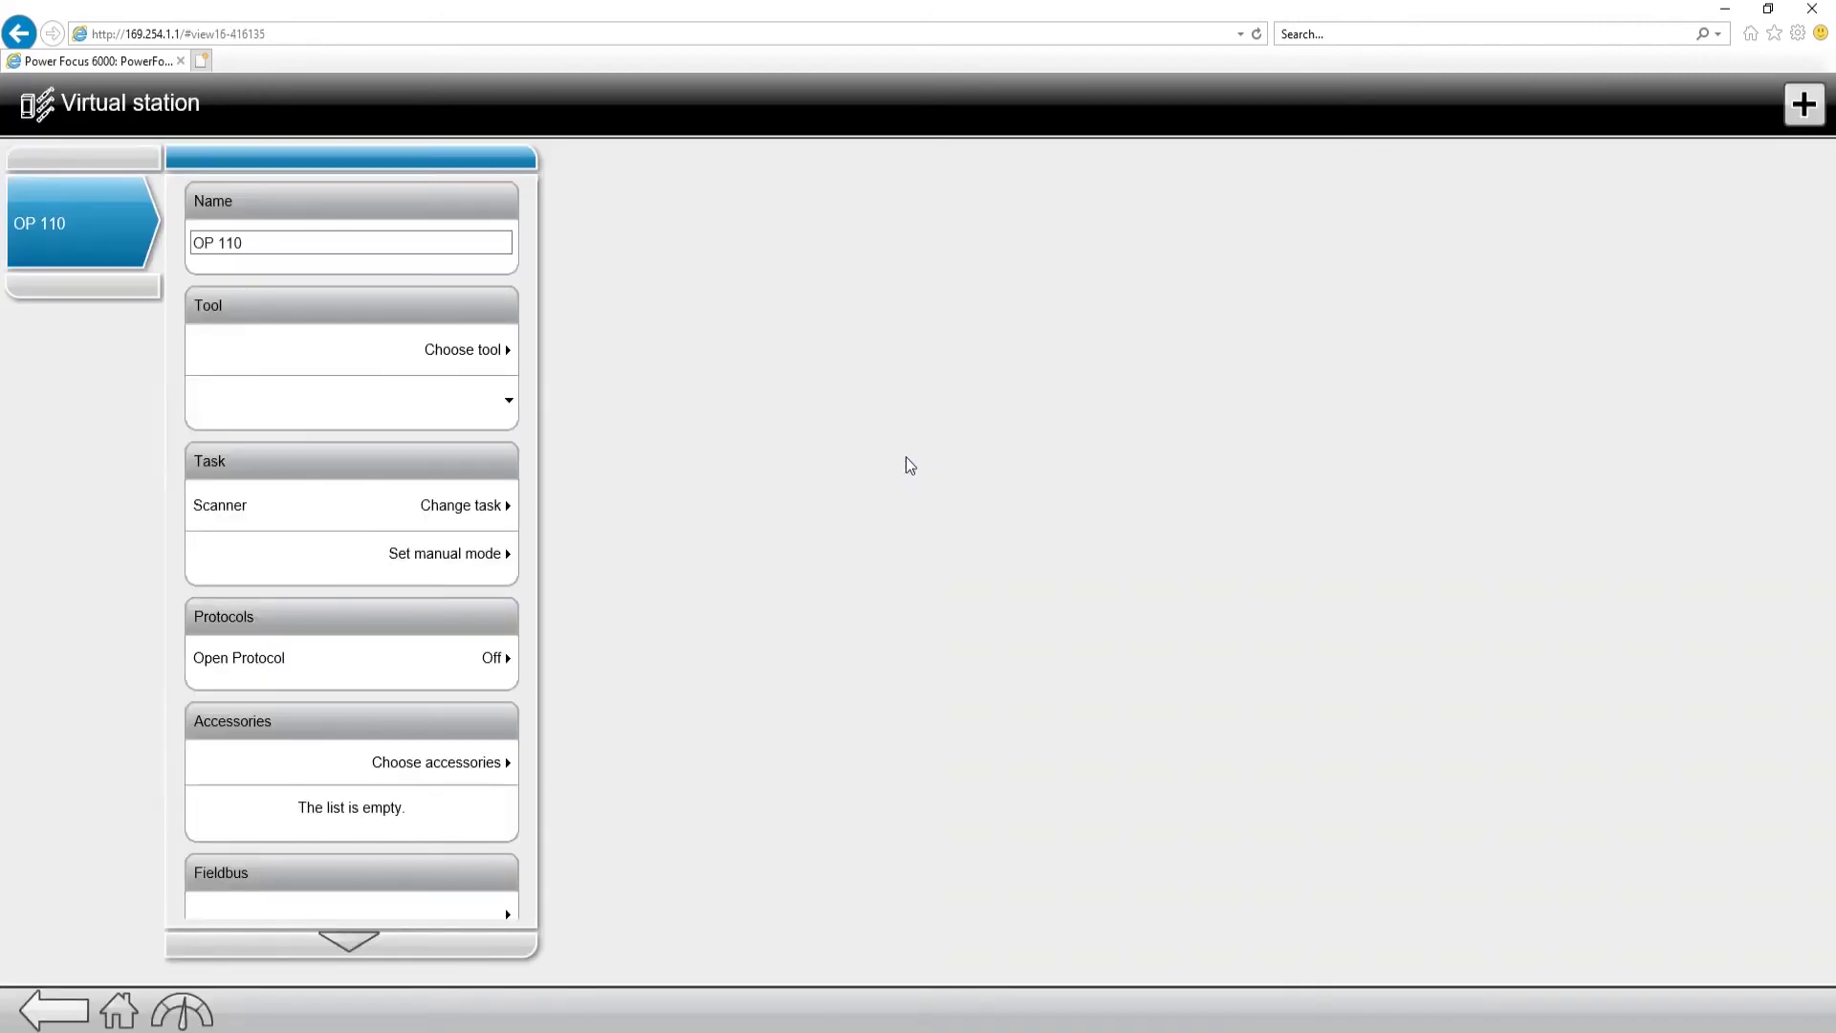
click(459, 506)
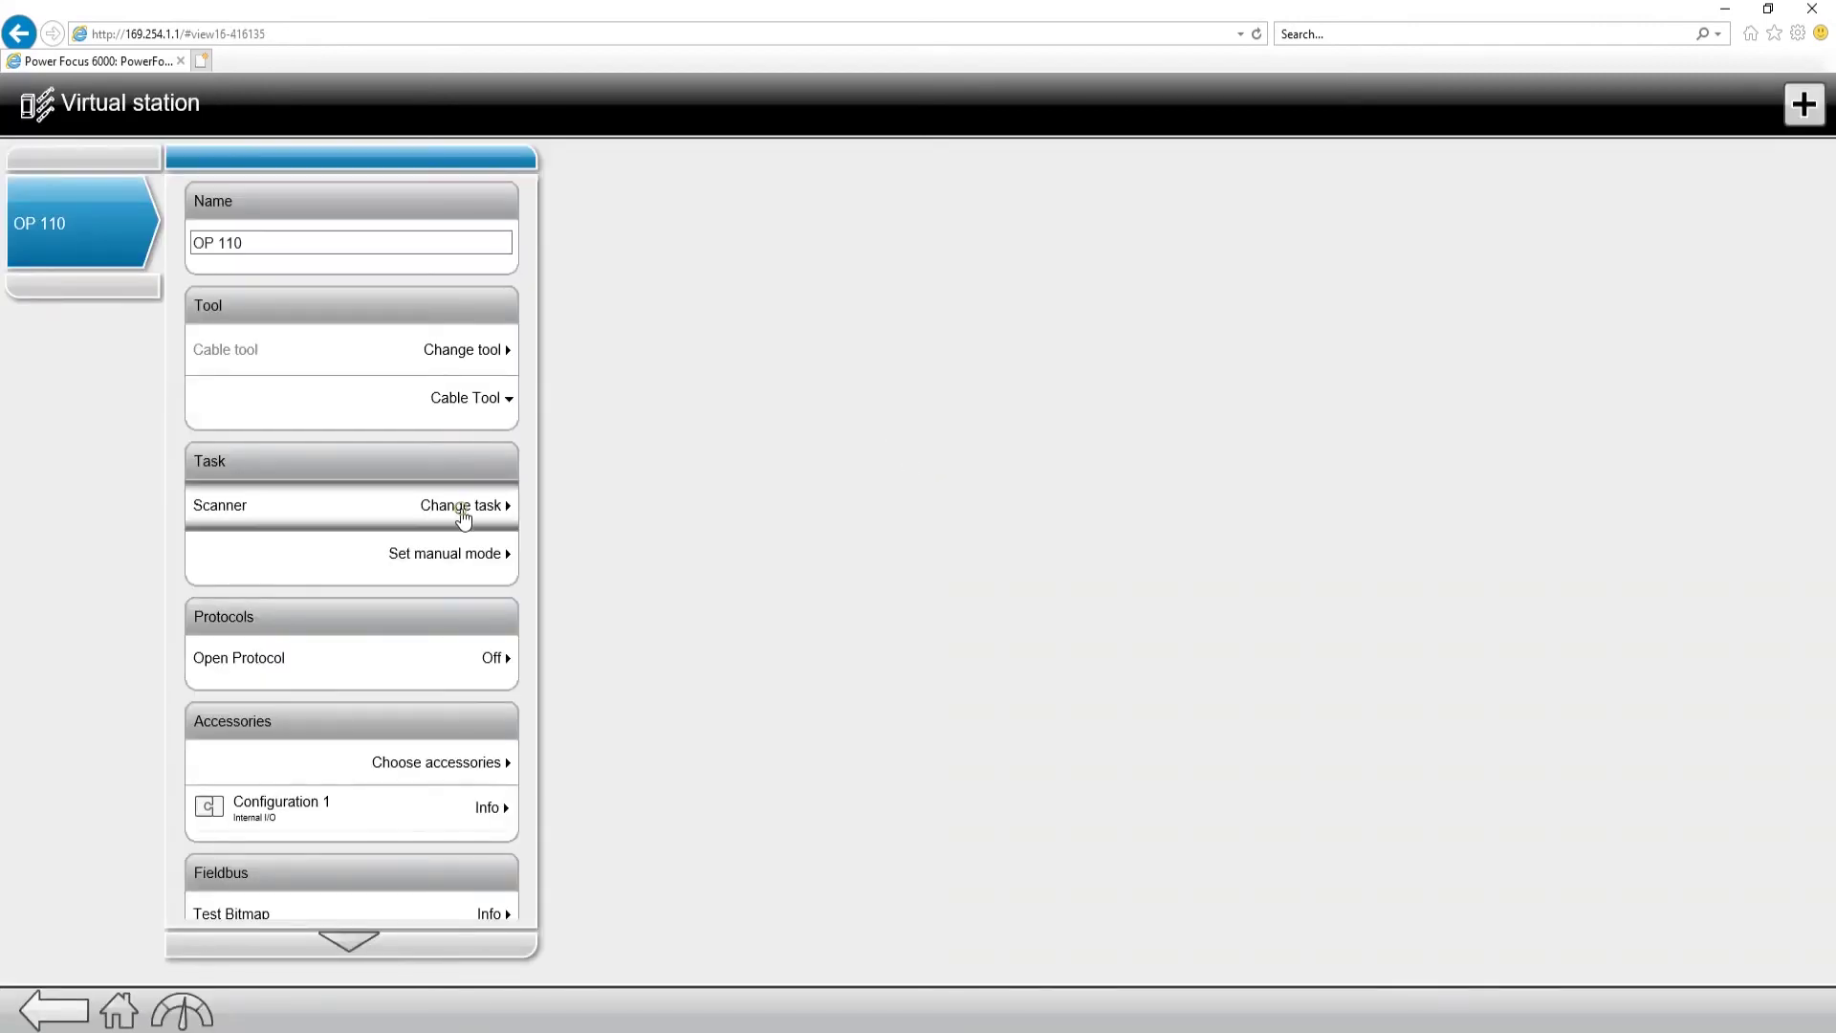